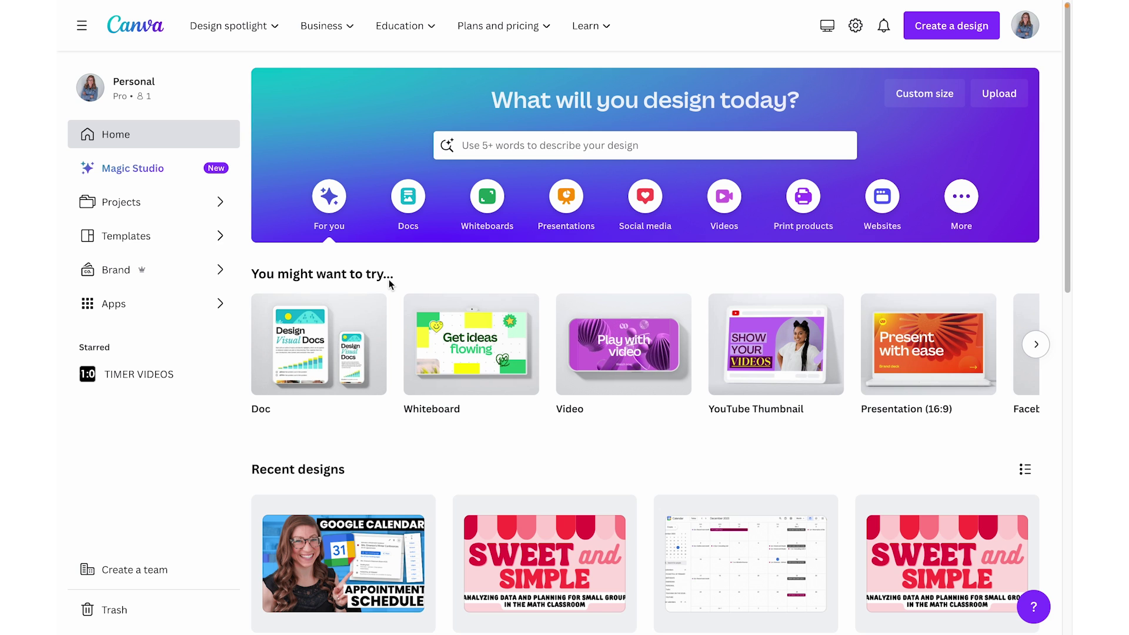
Step: Show the Whiteboards category and page forward through the Whiteboard templates row
{"action": "mouse_move", "coordinate": [479, 351]}
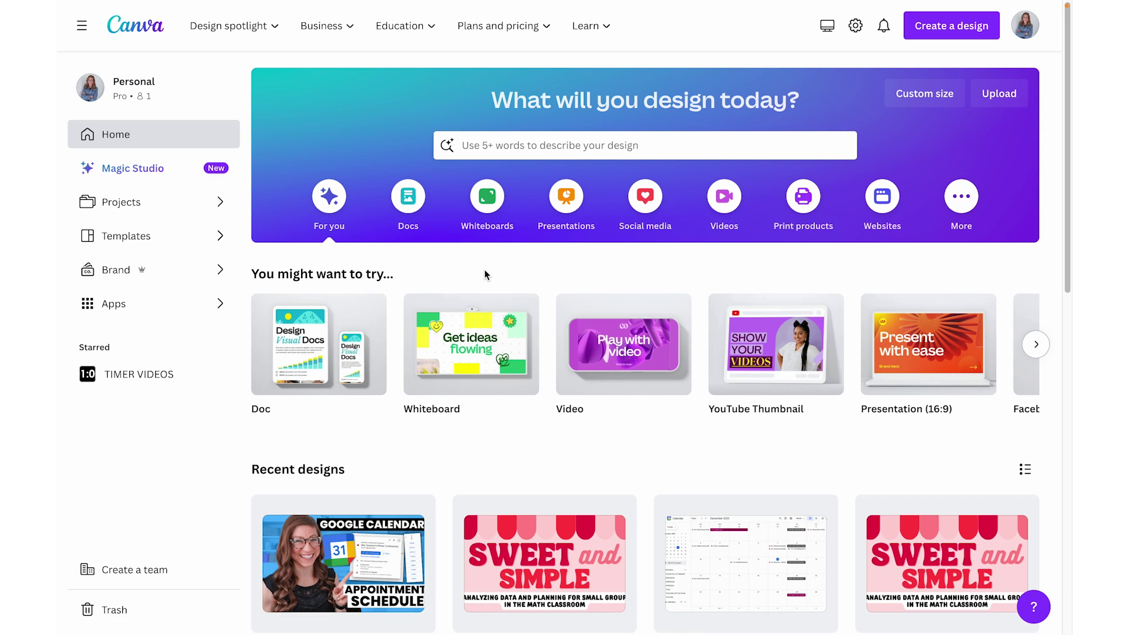
{"action": "left_click", "coordinate": [488, 202]}
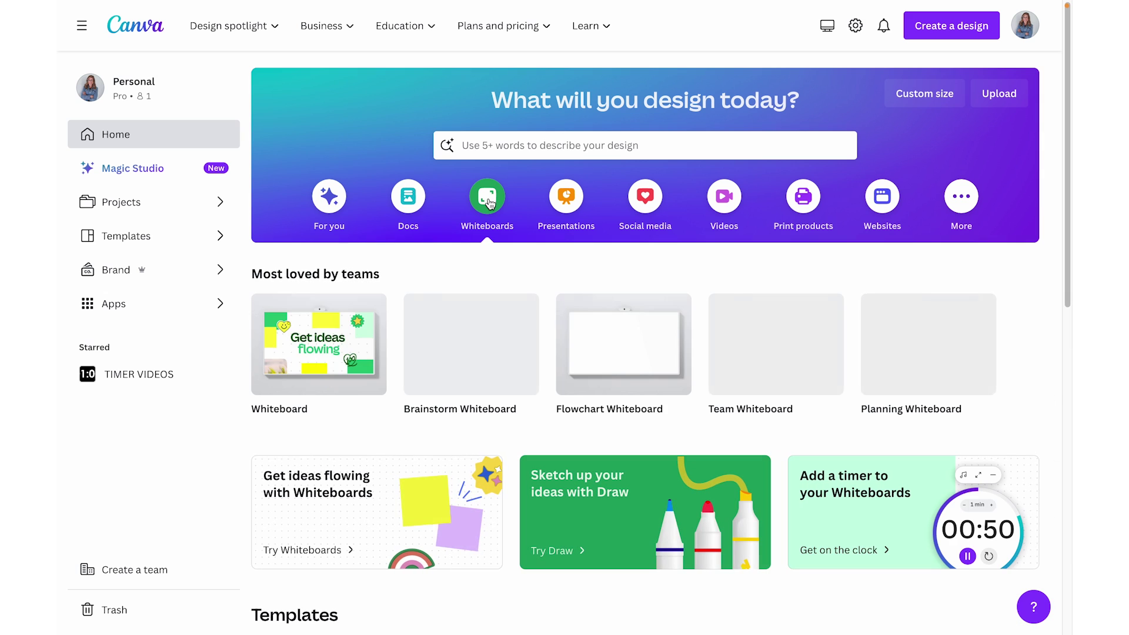
{"action": "scroll", "coordinate": [522, 598], "scroll_direction": "down", "scroll_amount": 2}
{"action": "scroll", "coordinate": [521, 399], "scroll_direction": "down", "scroll_amount": 5}
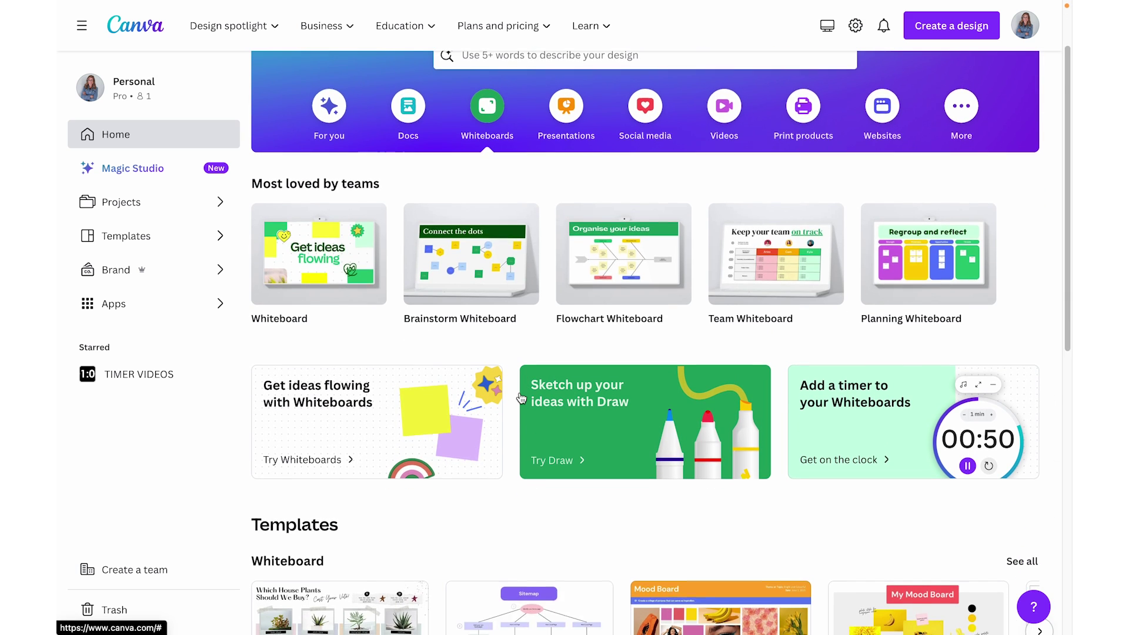
{"action": "scroll", "coordinate": [520, 398], "scroll_direction": "down", "scroll_amount": 1}
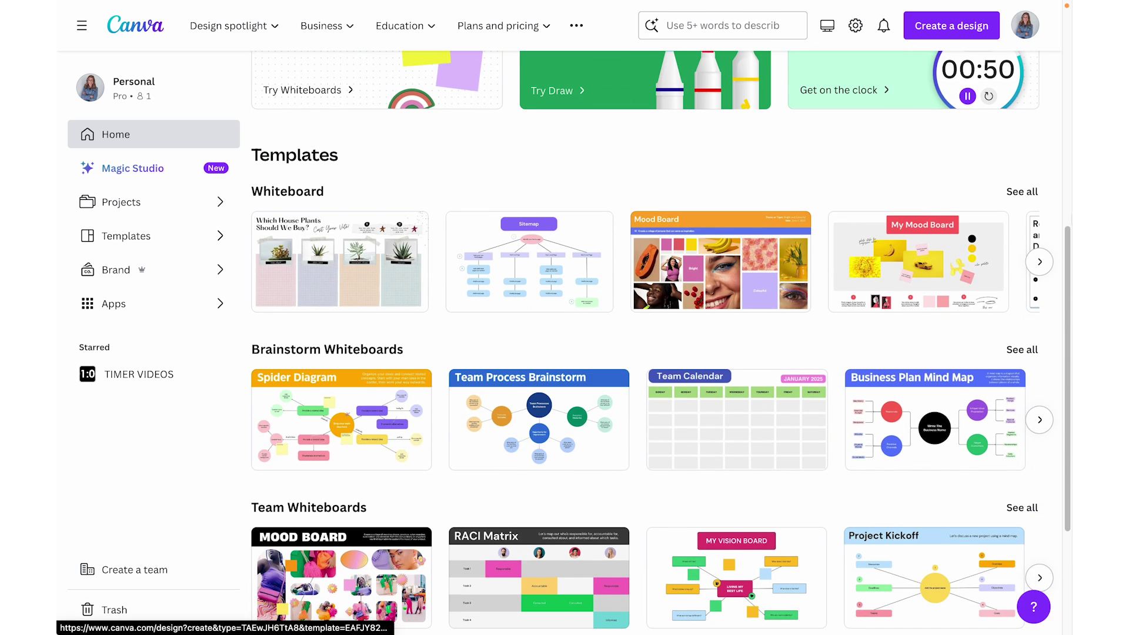
{"action": "left_click", "coordinate": [1040, 262]}
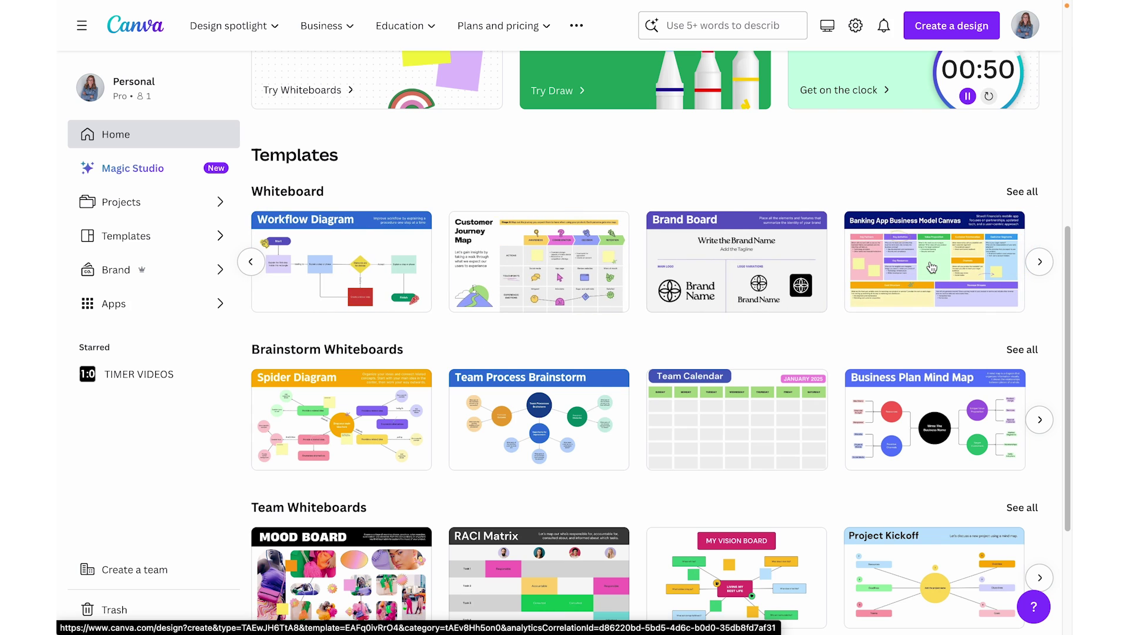
{"action": "left_click", "coordinate": [764, 25]}
{"action": "type", "text": "classroom"}
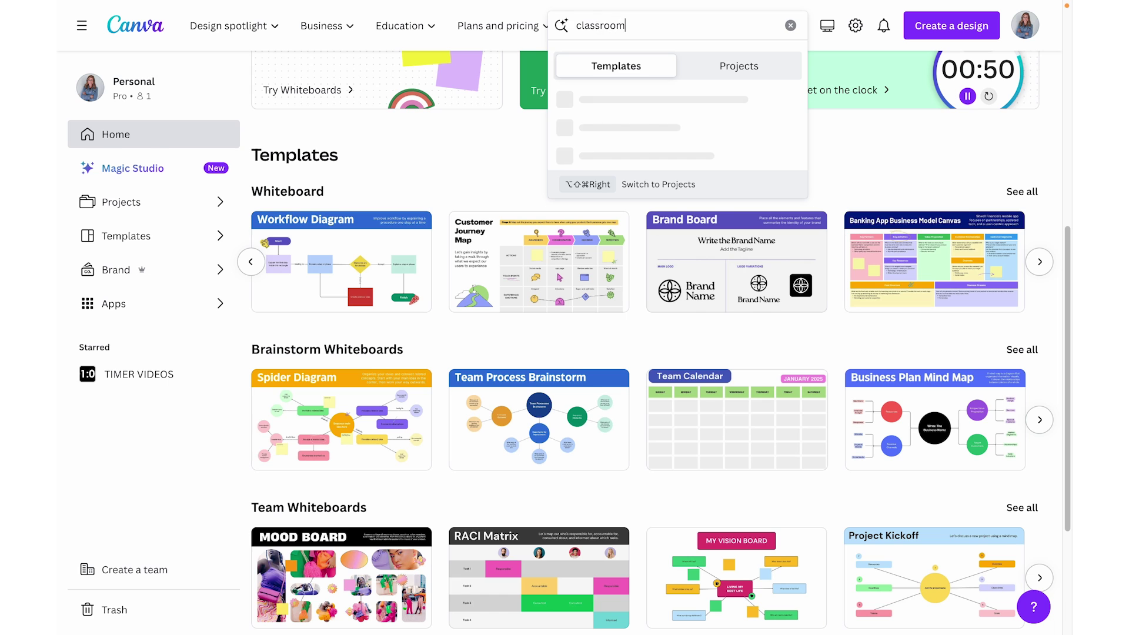
{"action": "key", "text": "Return"}
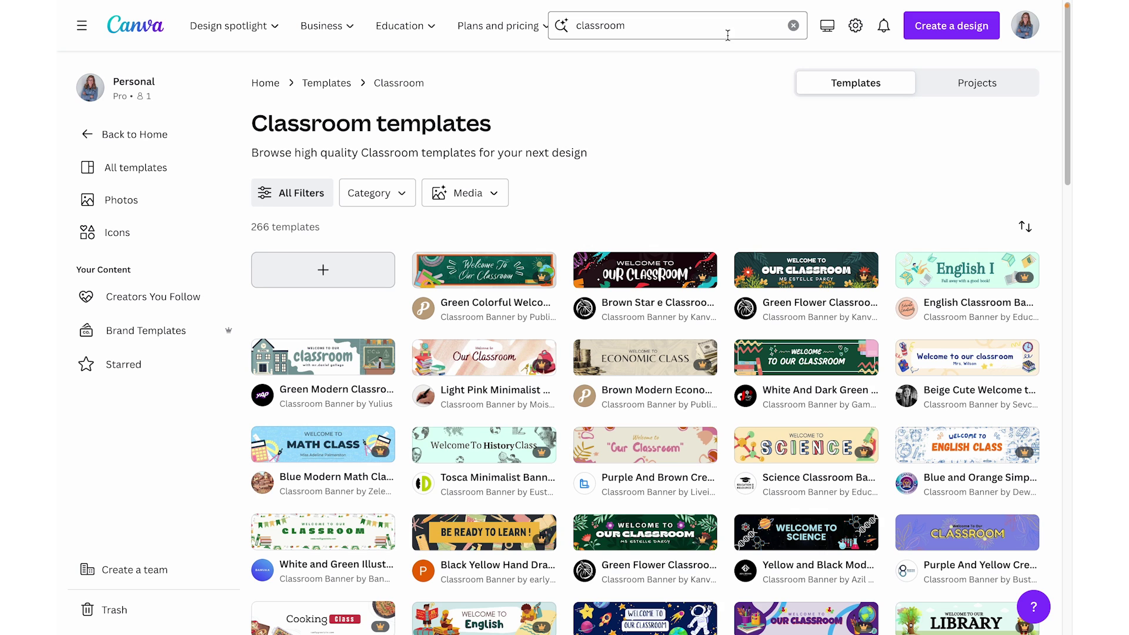
{"action": "left_click", "coordinate": [390, 198]}
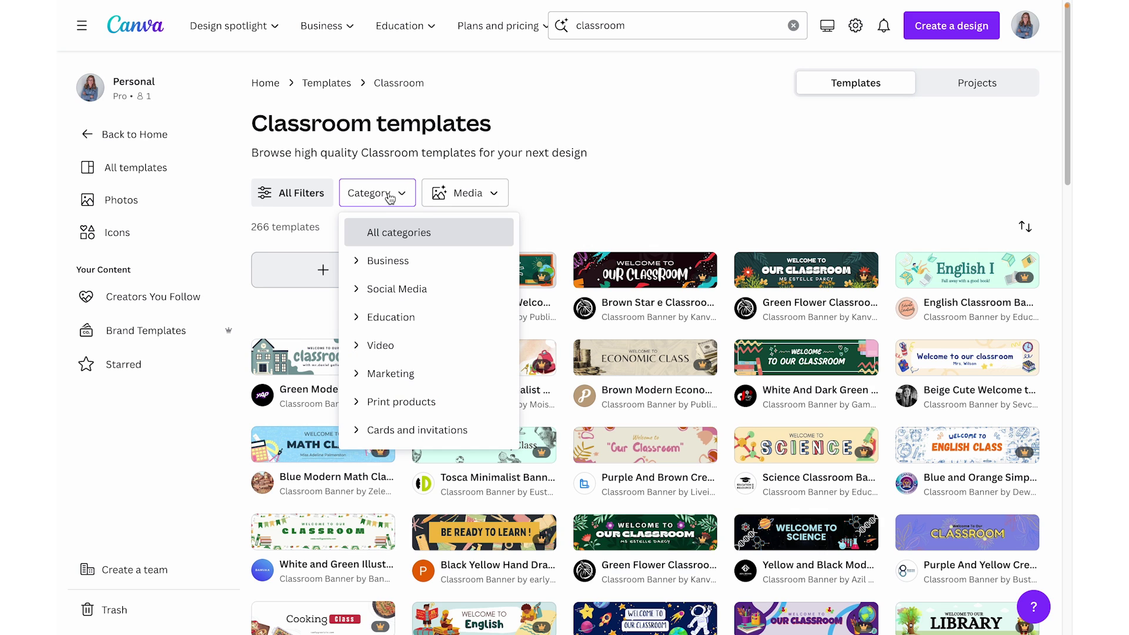
{"action": "left_click", "coordinate": [362, 318]}
{"action": "left_click", "coordinate": [379, 401]}
{"action": "scroll", "coordinate": [386, 404], "scroll_direction": "down", "scroll_amount": 2}
{"action": "scroll", "coordinate": [389, 406], "scroll_direction": "down", "scroll_amount": 1}
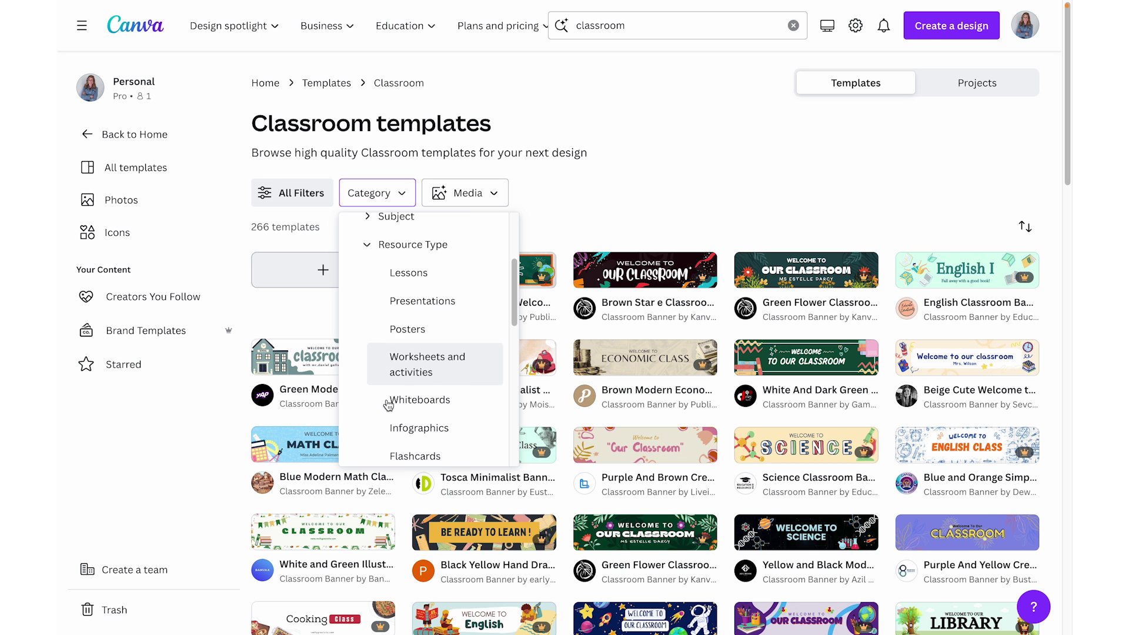
{"action": "left_click", "coordinate": [393, 400]}
{"action": "scroll", "coordinate": [752, 162], "scroll_direction": "down", "scroll_amount": 2}
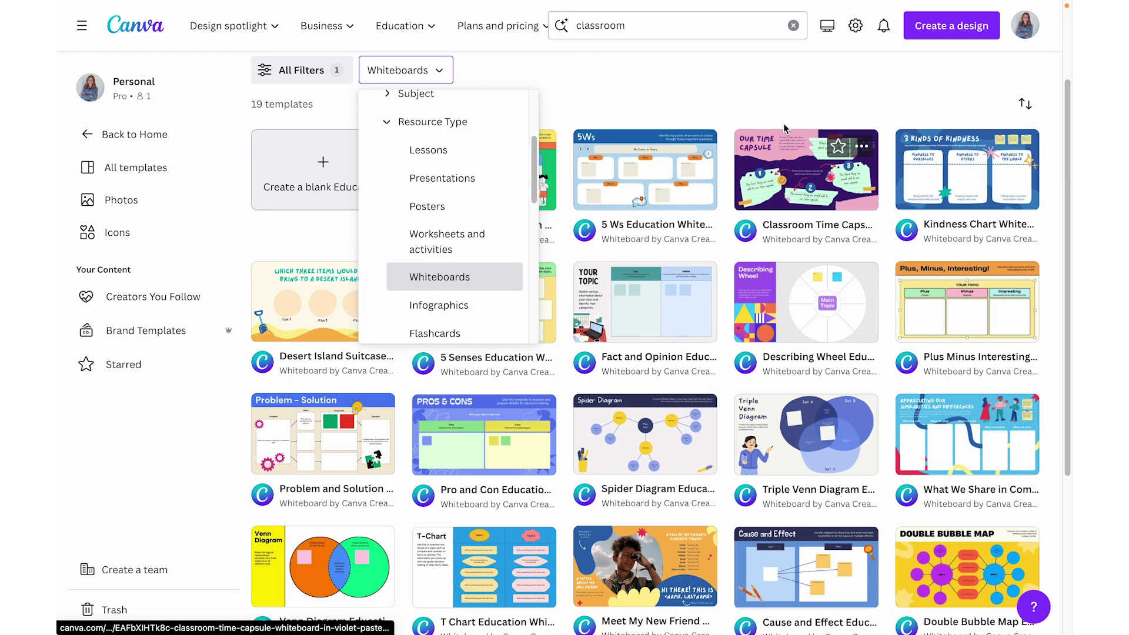
{"action": "left_click", "coordinate": [768, 99]}
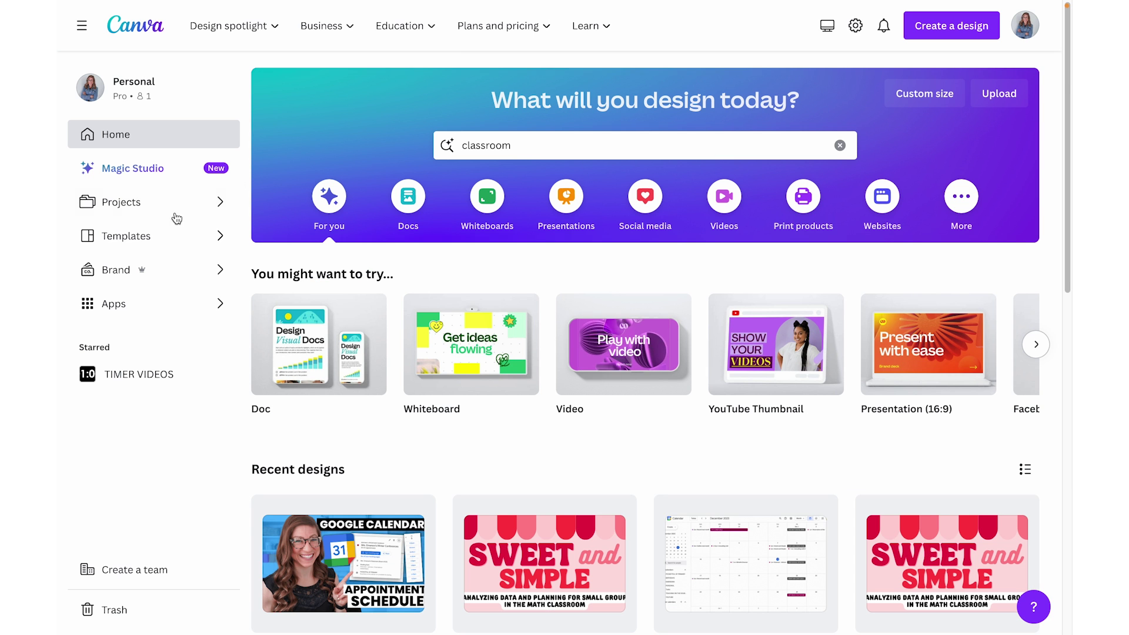
Step: Browse the online Whiteboard templates, then create a new blank Whiteboard design
{"action": "left_click", "coordinate": [110, 241]}
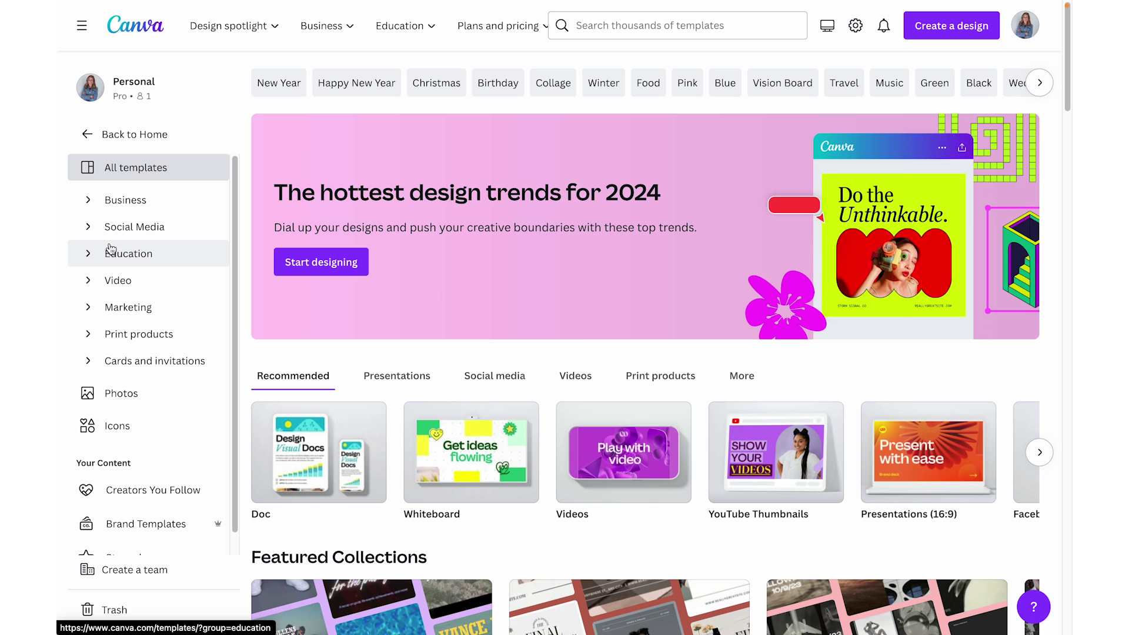
{"action": "left_click", "coordinate": [447, 482]}
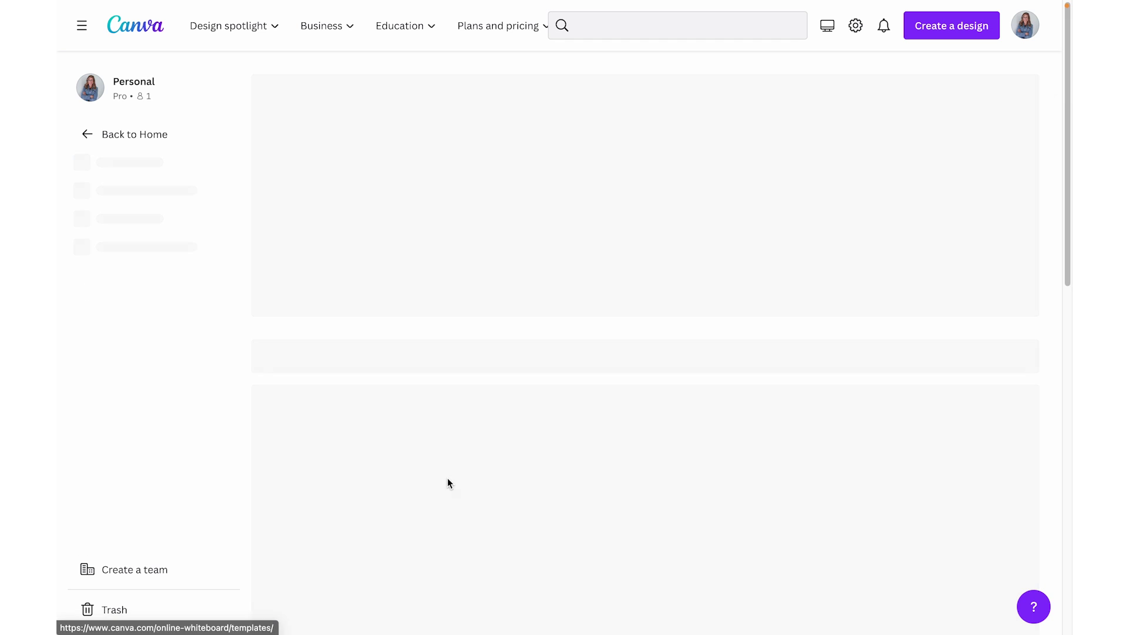
{"action": "scroll", "coordinate": [449, 479], "scroll_direction": "down", "scroll_amount": 4}
{"action": "scroll", "coordinate": [447, 478], "scroll_direction": "down", "scroll_amount": 6}
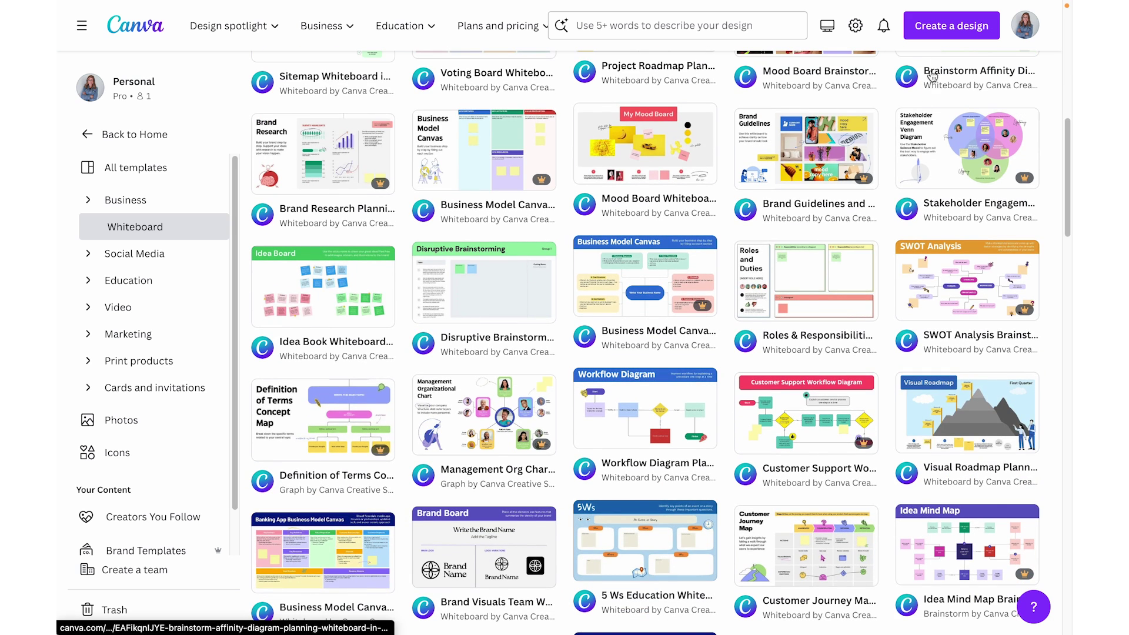
{"action": "left_click", "coordinate": [943, 28]}
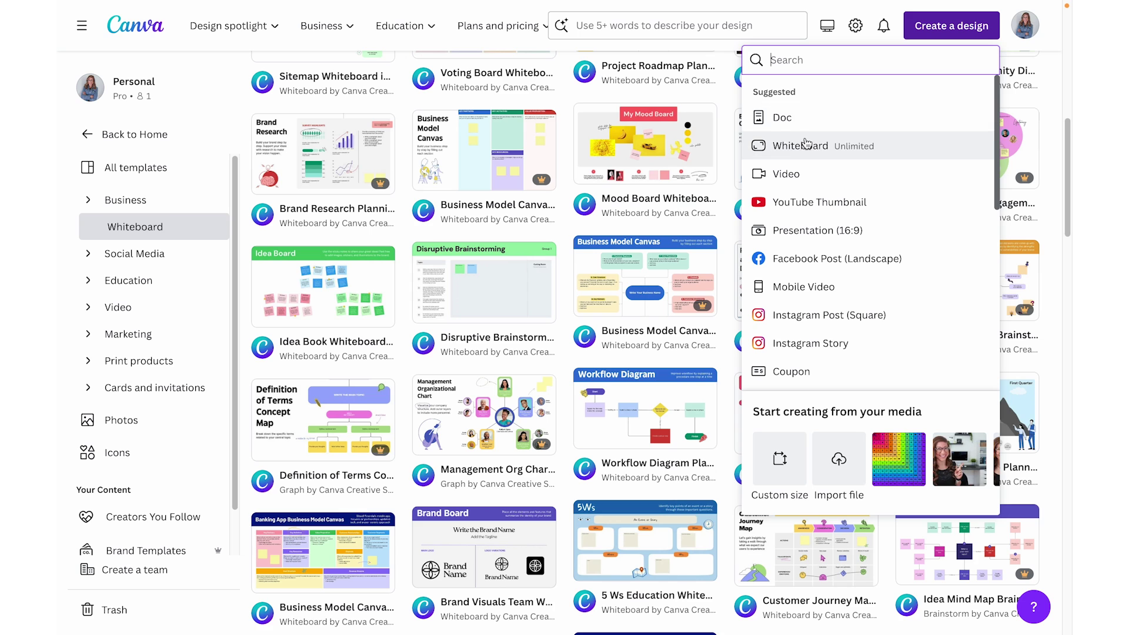
{"action": "left_click", "coordinate": [806, 143]}
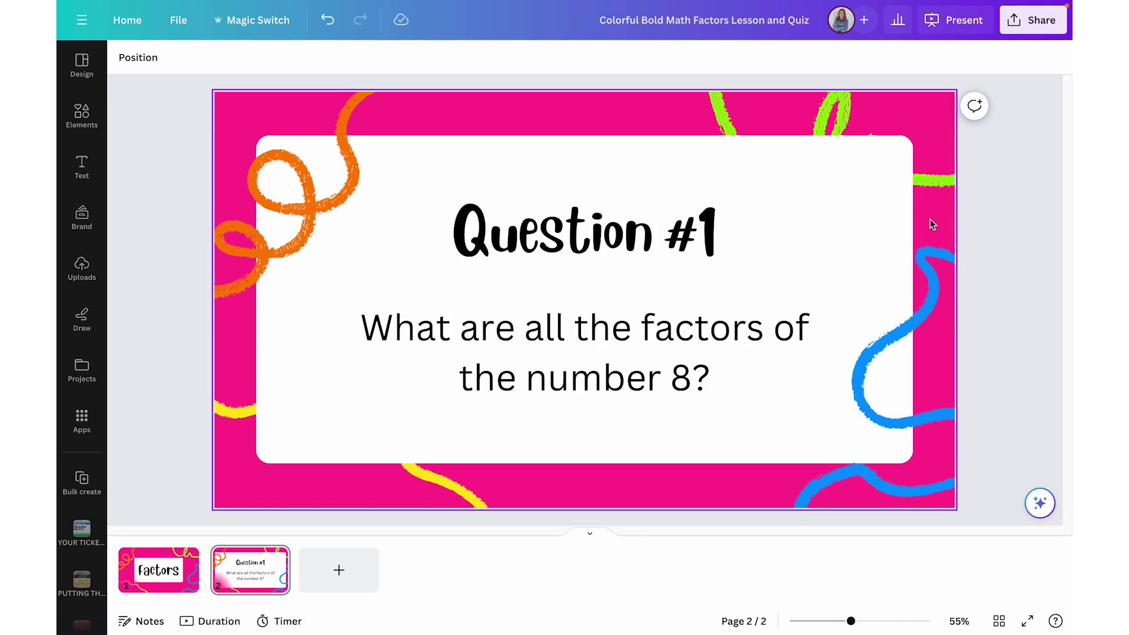
{"action": "right_click", "coordinate": [931, 224]}
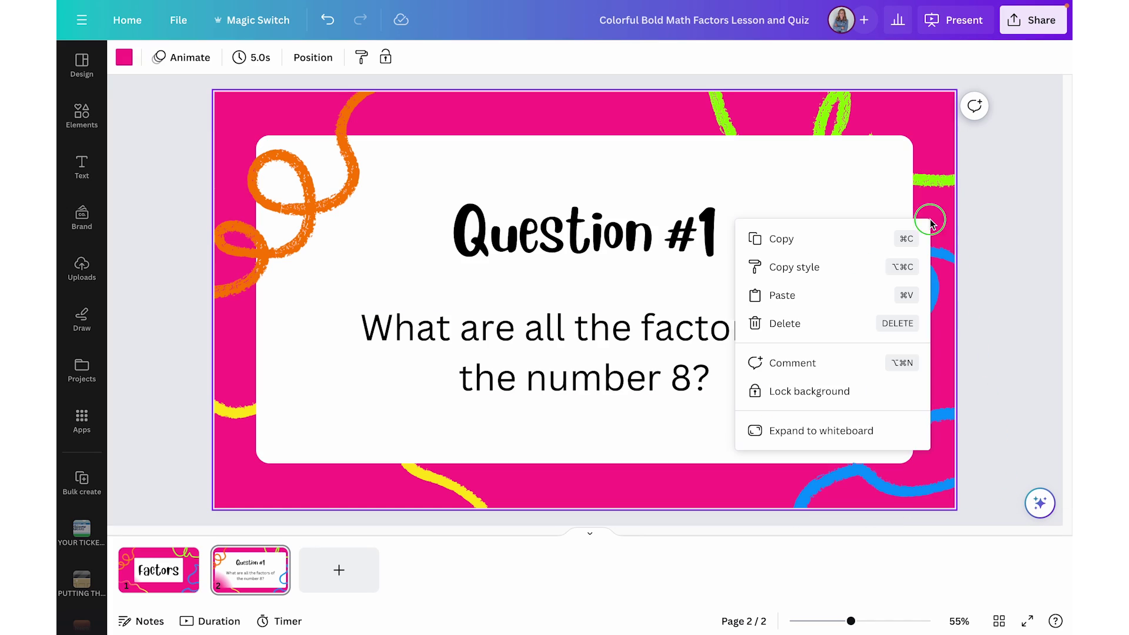
{"action": "left_click", "coordinate": [836, 438]}
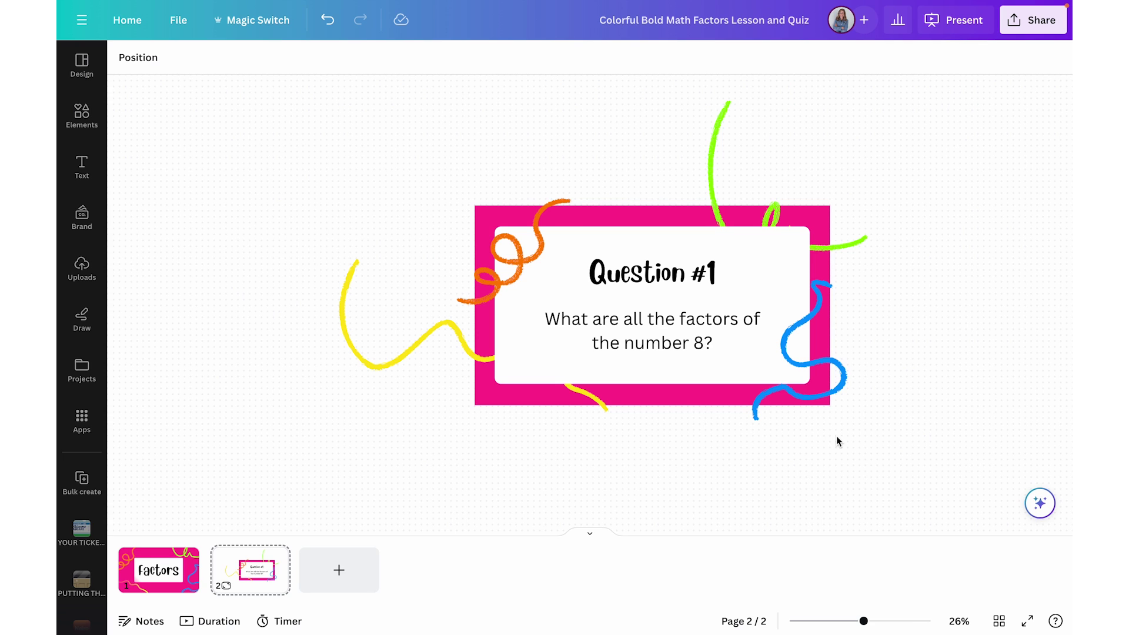
{"action": "right_click", "coordinate": [860, 372]}
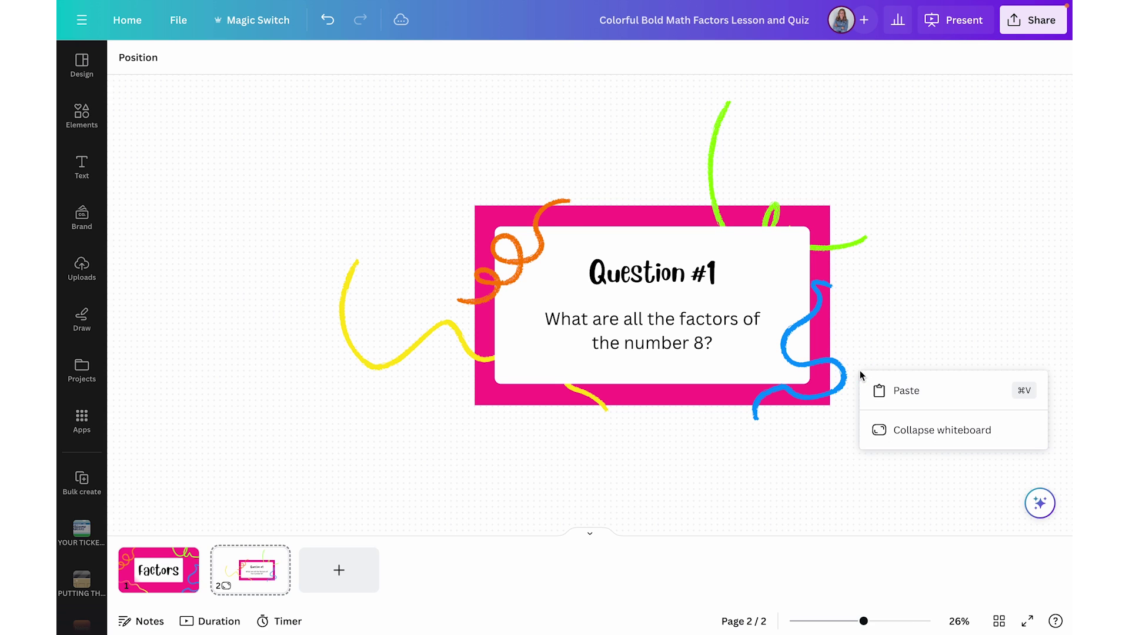
{"action": "left_click", "coordinate": [906, 441]}
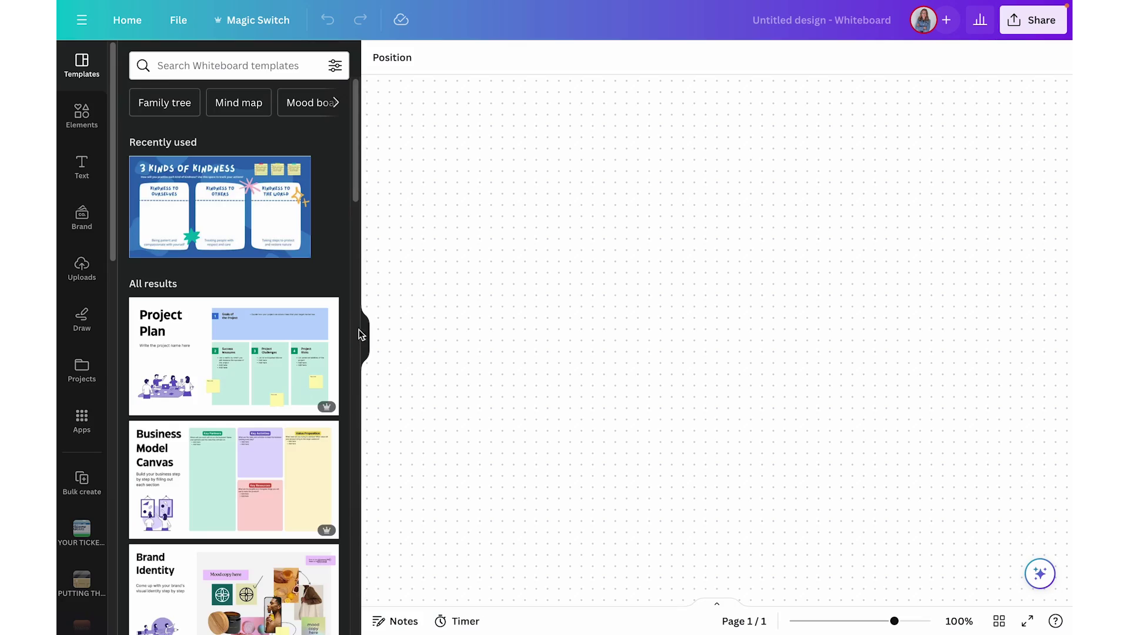
Step: Collapse the Templates side panel so the blank whiteboard canvas widens
{"action": "scroll", "coordinate": [359, 329], "scroll_direction": "down", "scroll_amount": 5}
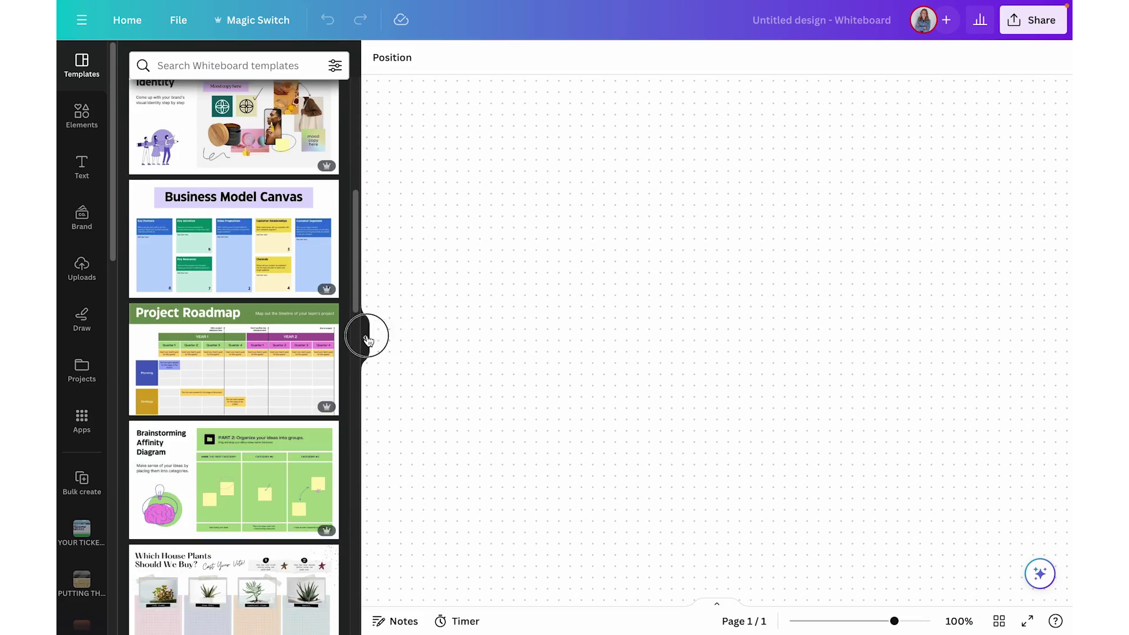
{"action": "left_click", "coordinate": [367, 340]}
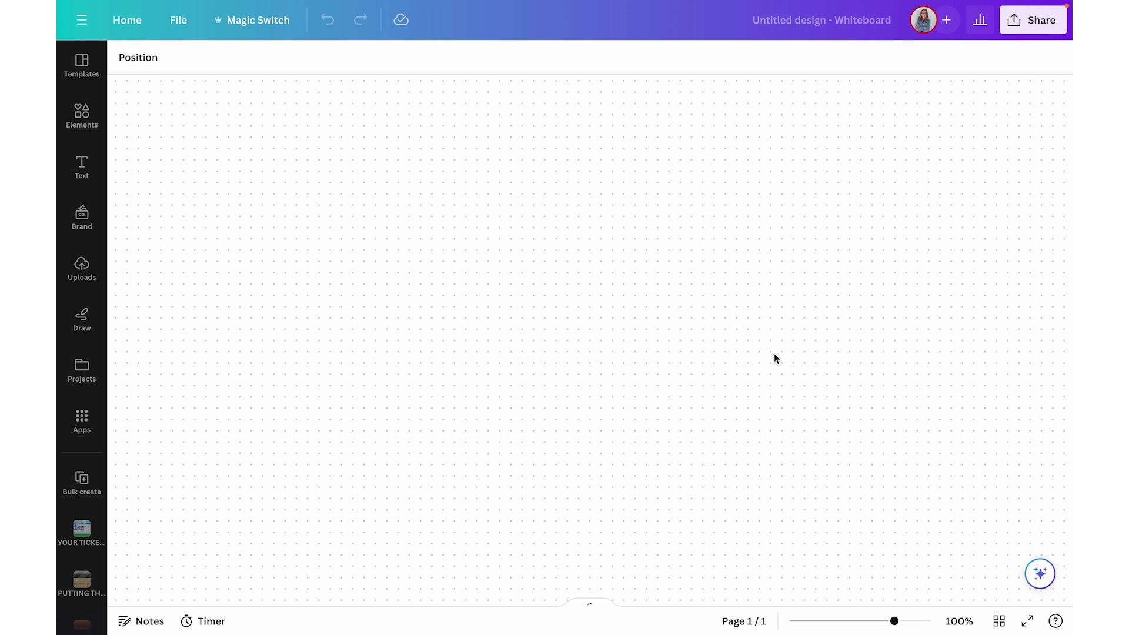
{"action": "scroll", "coordinate": [826, 337], "scroll_direction": "down", "scroll_amount": 4}
{"action": "scroll", "coordinate": [826, 334], "scroll_direction": "down", "scroll_amount": 3}
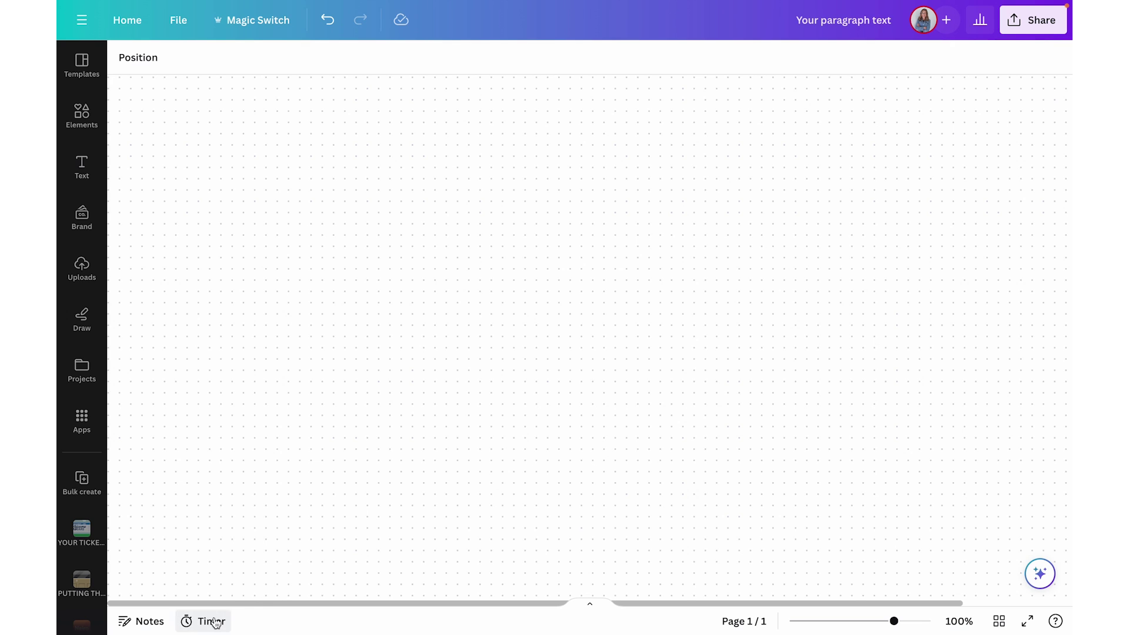
Step: Start the five-minute whiteboard timer, reset it to 05:00, then close it
{"action": "left_click", "coordinate": [215, 621]}
{"action": "mouse_move", "coordinate": [221, 513]}
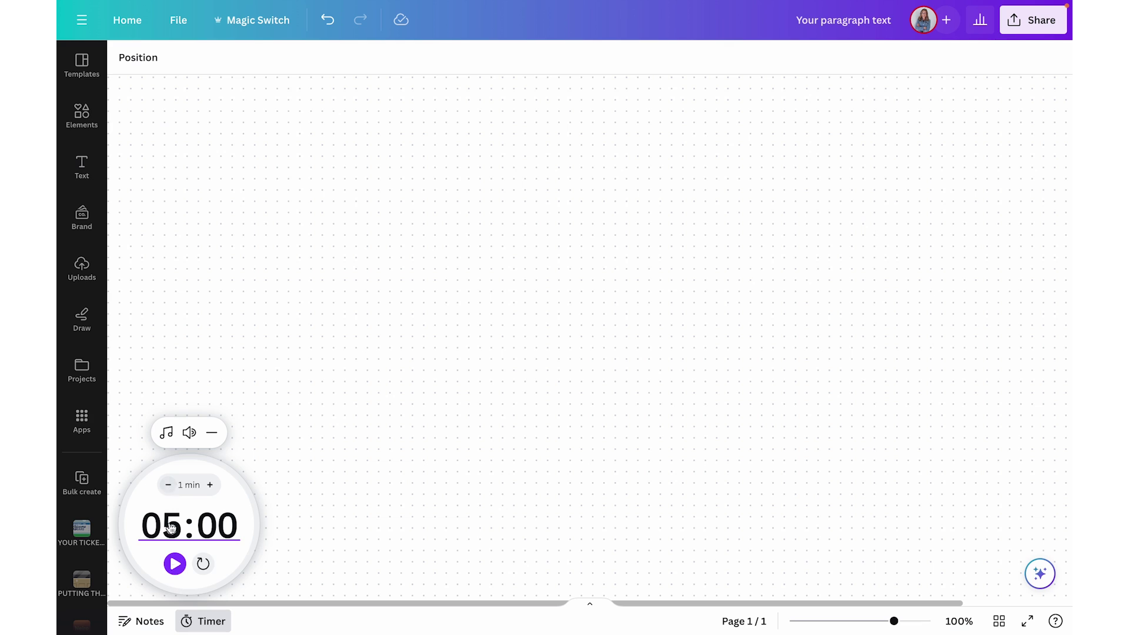
{"action": "left_click", "coordinate": [175, 564]}
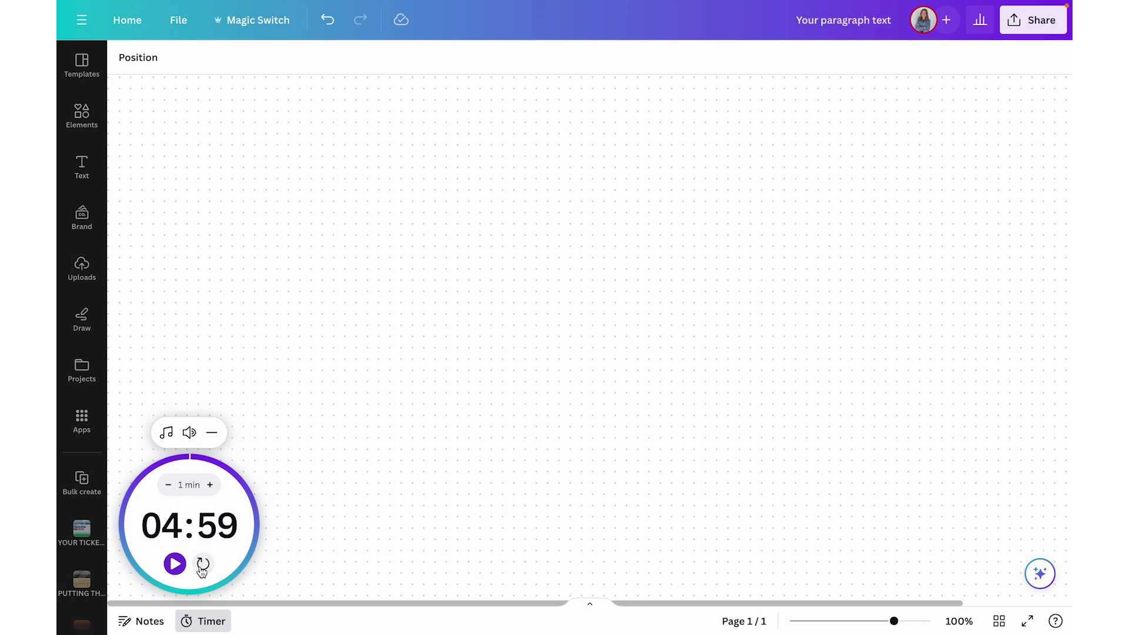
{"action": "left_click", "coordinate": [202, 566]}
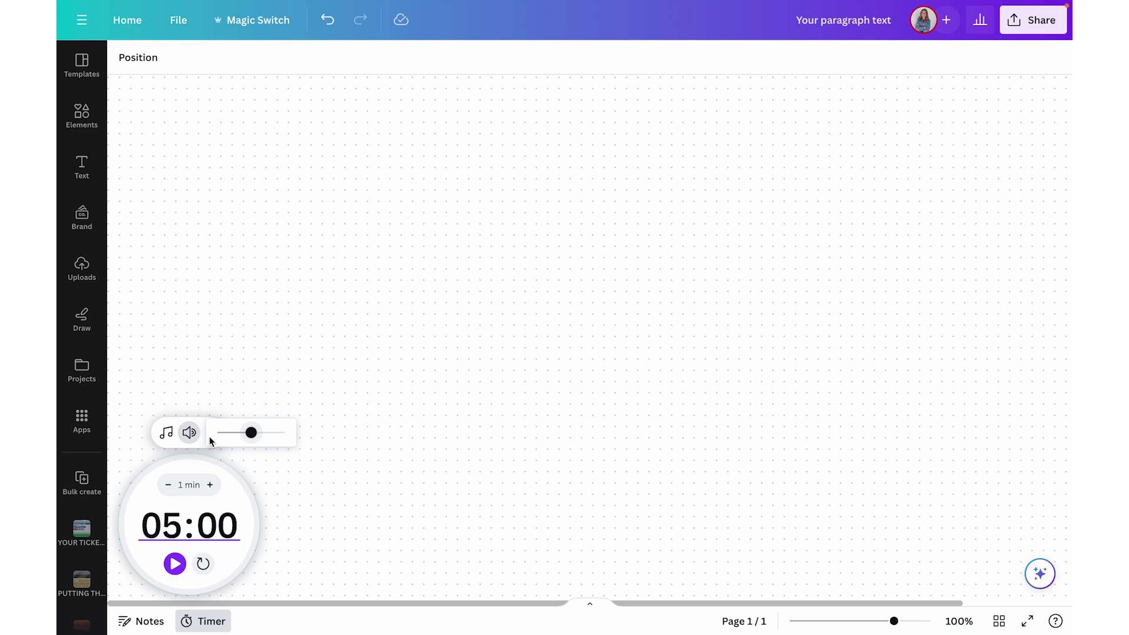
{"action": "left_click", "coordinate": [214, 623]}
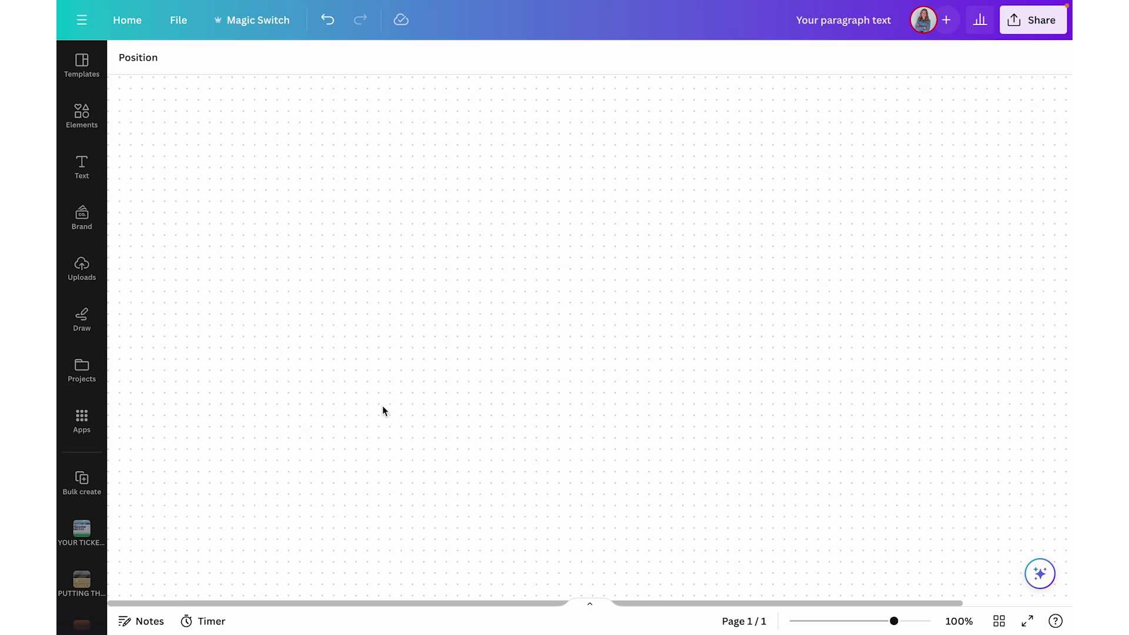
Step: Add a square with R and colour it bright pink
{"action": "key", "text": "r"}
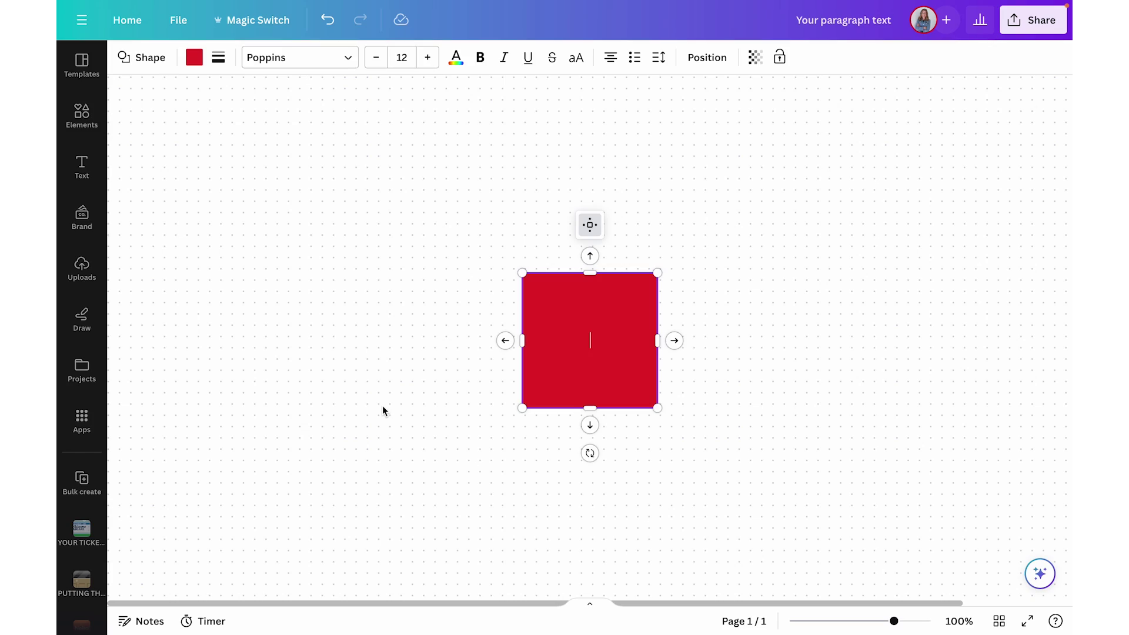
{"action": "left_click", "coordinate": [193, 59]}
{"action": "left_click", "coordinate": [134, 309]}
{"action": "left_click", "coordinate": [878, 299]}
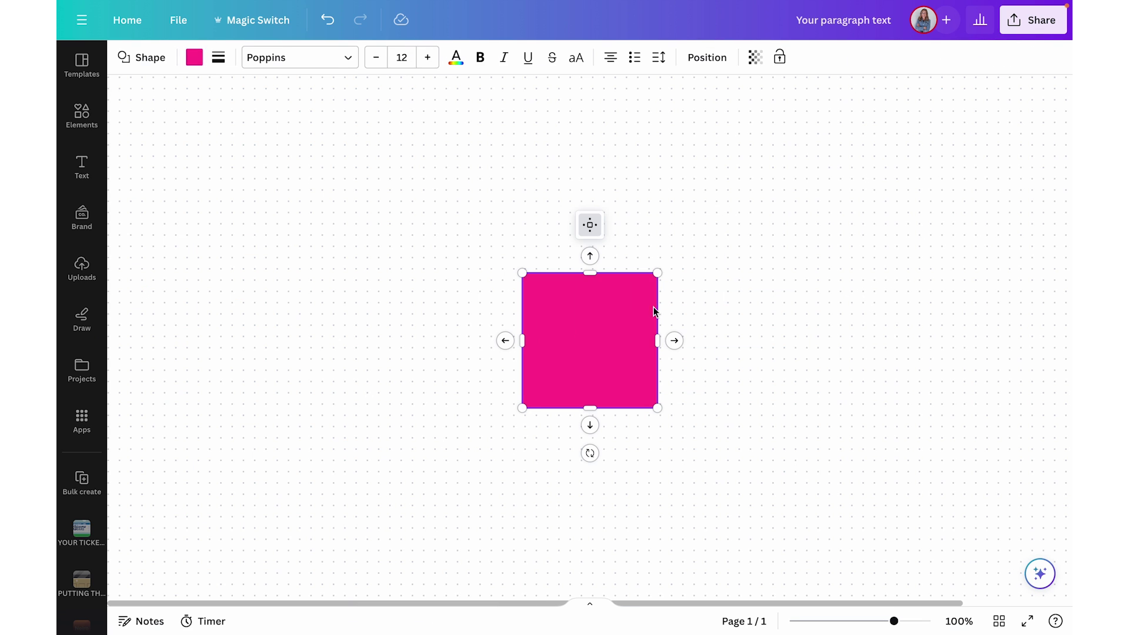
Step: Post the comment 'Type an example comment' on the pink square, then start a reply
{"action": "right_click", "coordinate": [600, 323]}
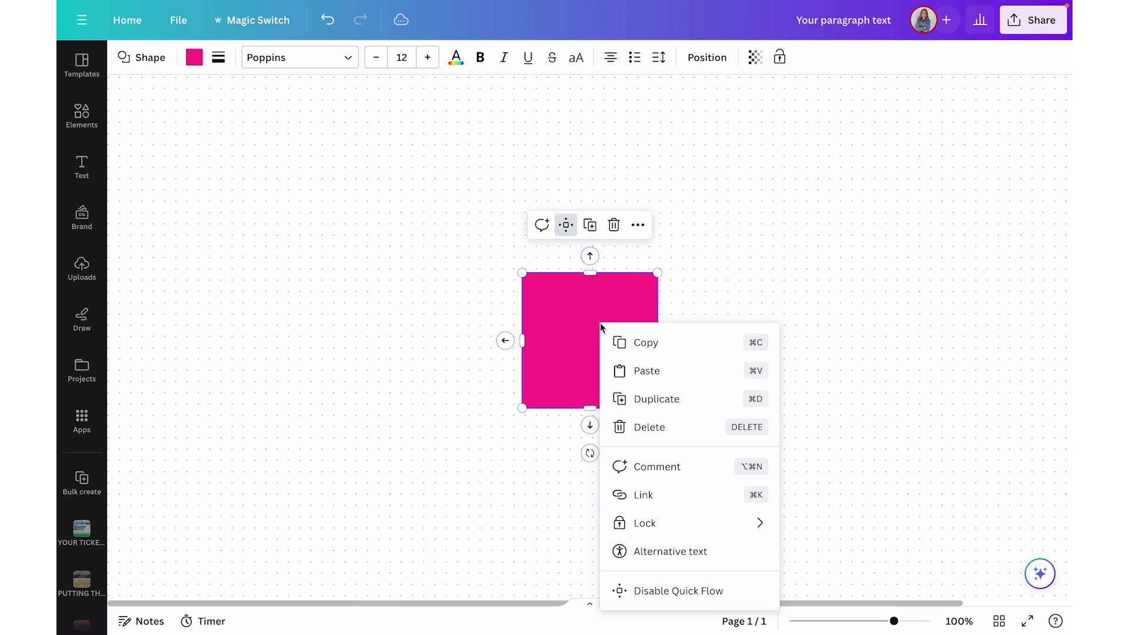
{"action": "left_click", "coordinate": [675, 464]}
{"action": "type", "text": "Type an example comment"}
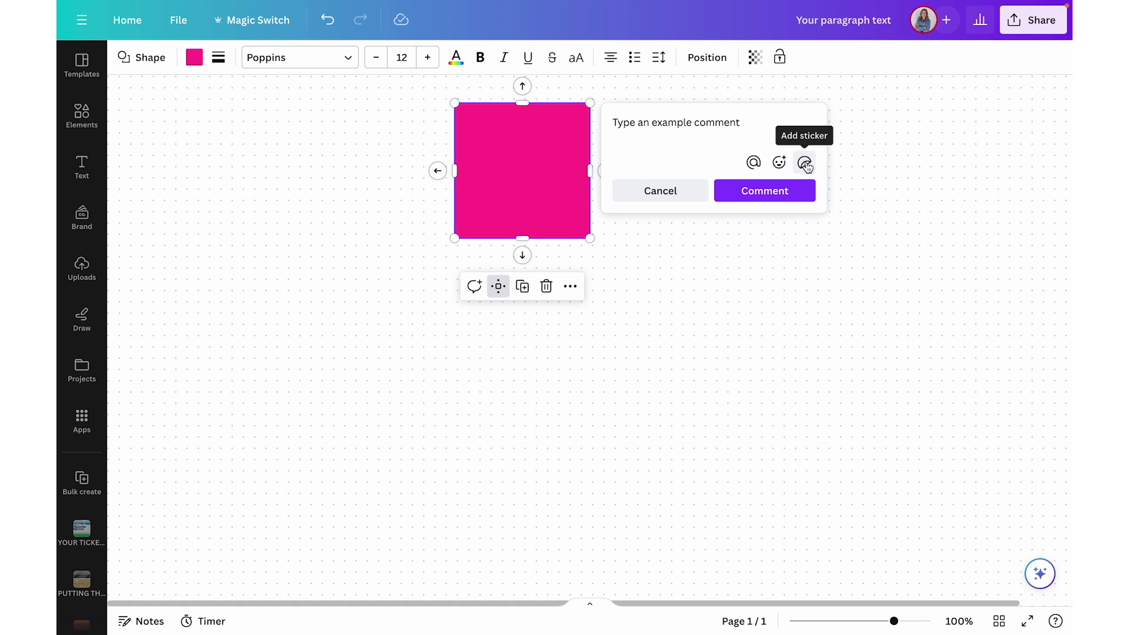
{"action": "left_click", "coordinate": [766, 194]}
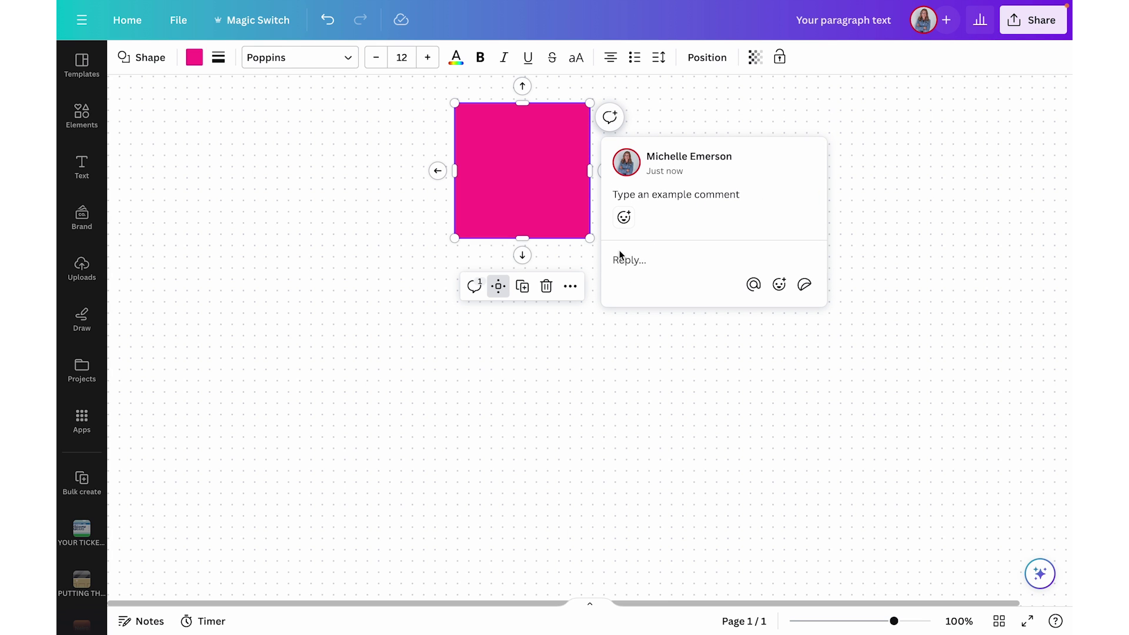
{"action": "left_click", "coordinate": [623, 218]}
{"action": "left_click", "coordinate": [634, 258]}
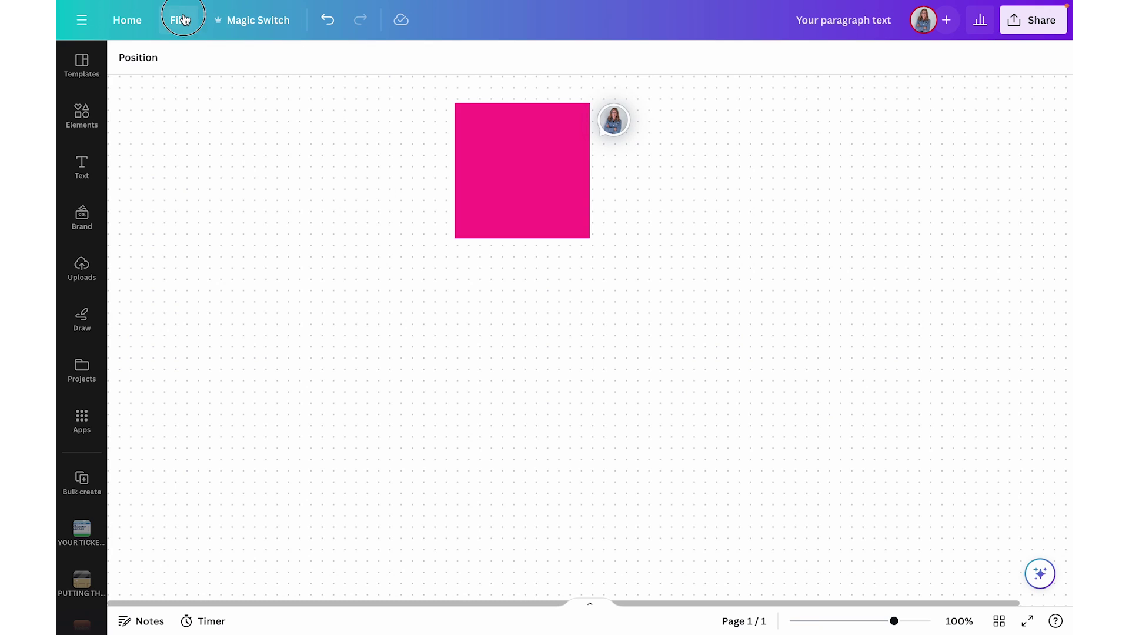
Step: Turn off Show dot grid under File > View settings
{"action": "left_click", "coordinate": [184, 20]}
{"action": "mouse_move", "coordinate": [236, 194]}
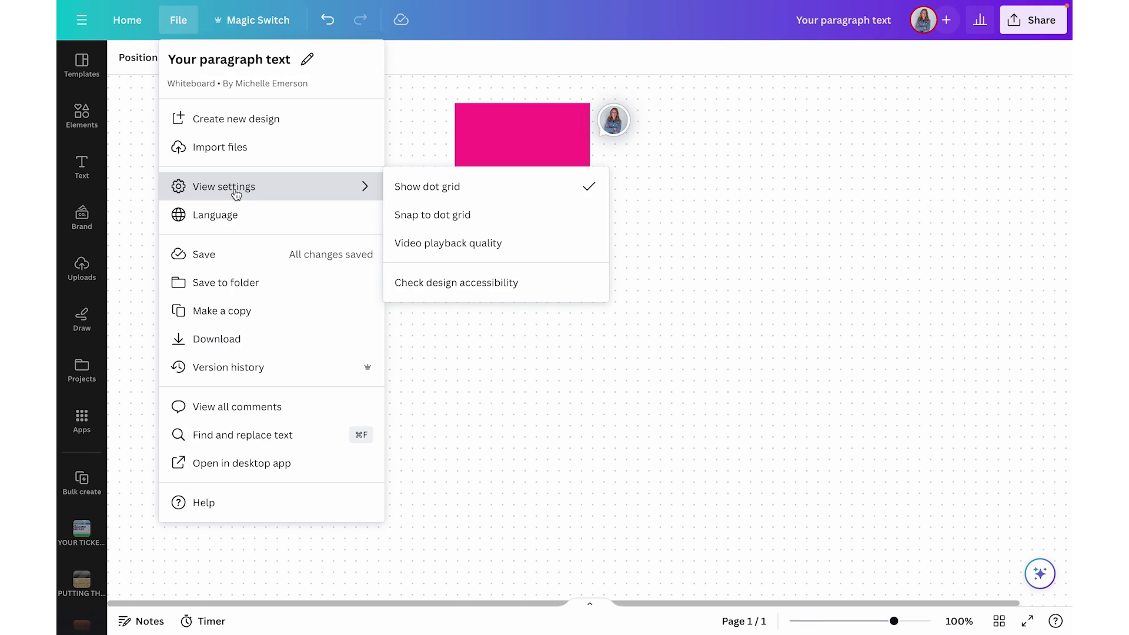
{"action": "left_click", "coordinate": [445, 187]}
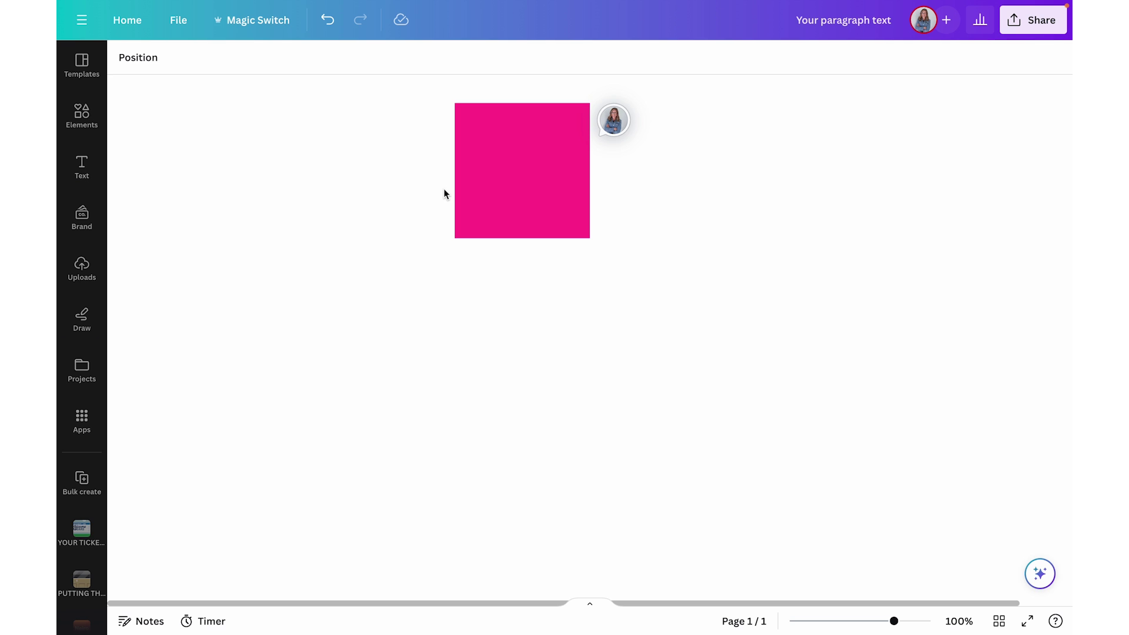
{"action": "left_click", "coordinate": [178, 17]}
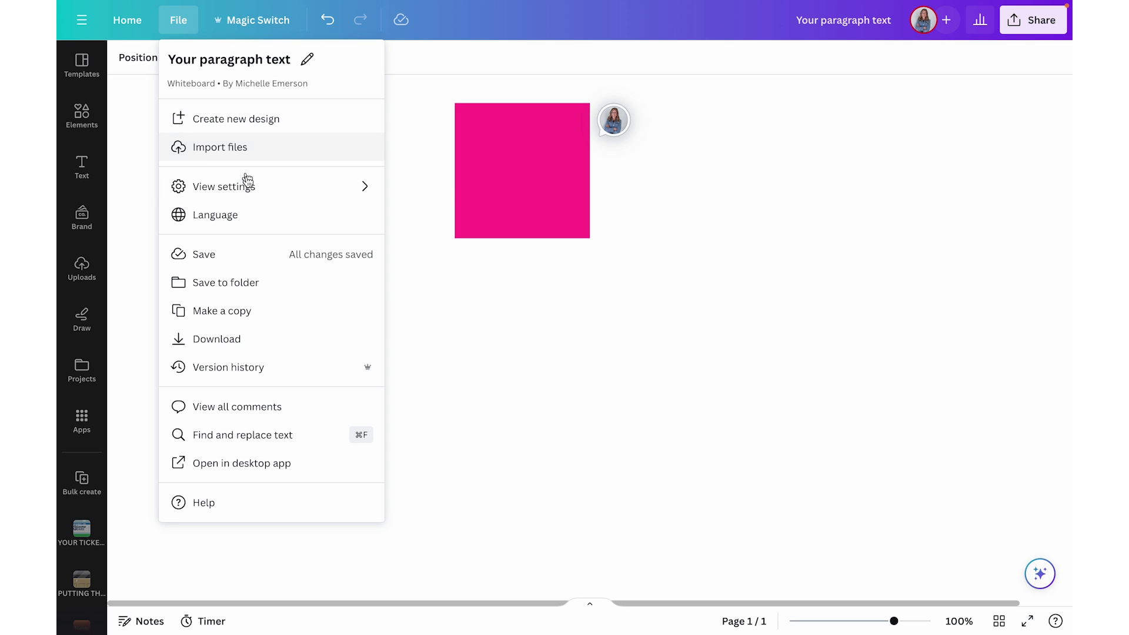
{"action": "mouse_move", "coordinate": [248, 188]}
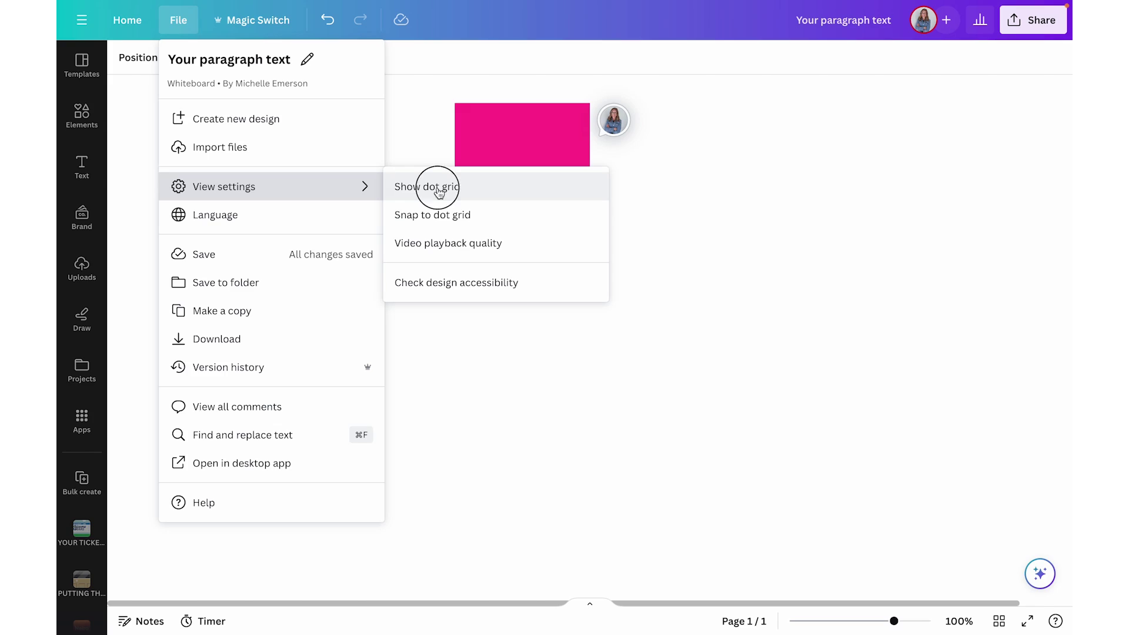
Step: Turn Show dot grid back on in View settings
{"action": "left_click", "coordinate": [439, 188]}
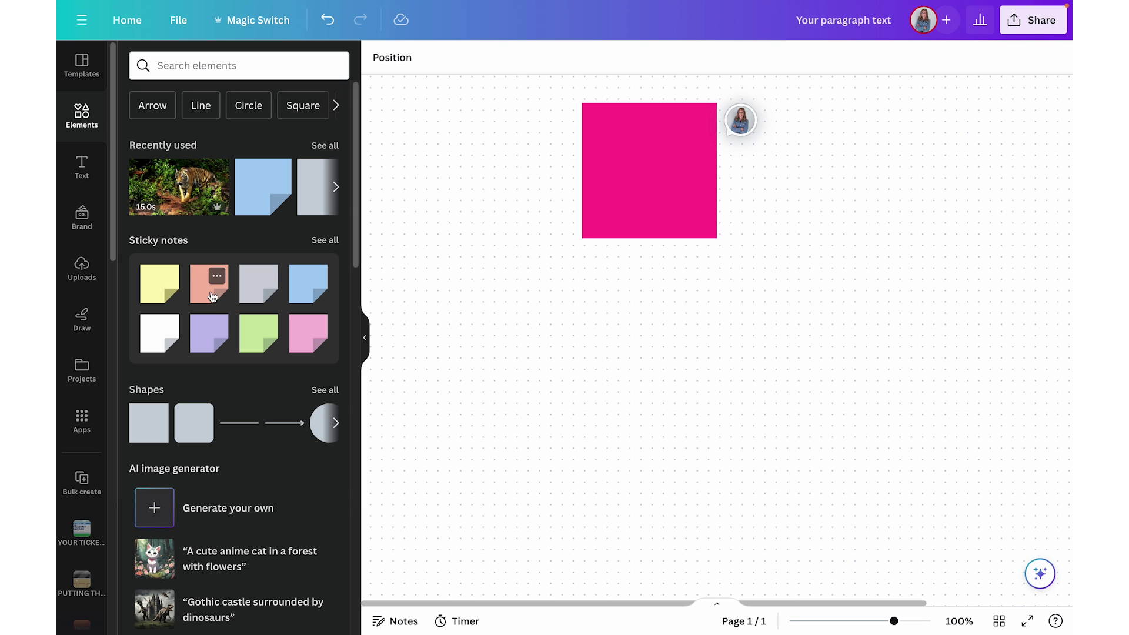
Step: Add the blue check-mark sticker from Whiteboard graphics, shrink it and place it below the pink square
{"action": "scroll", "coordinate": [203, 415], "scroll_direction": "down", "scroll_amount": 2}
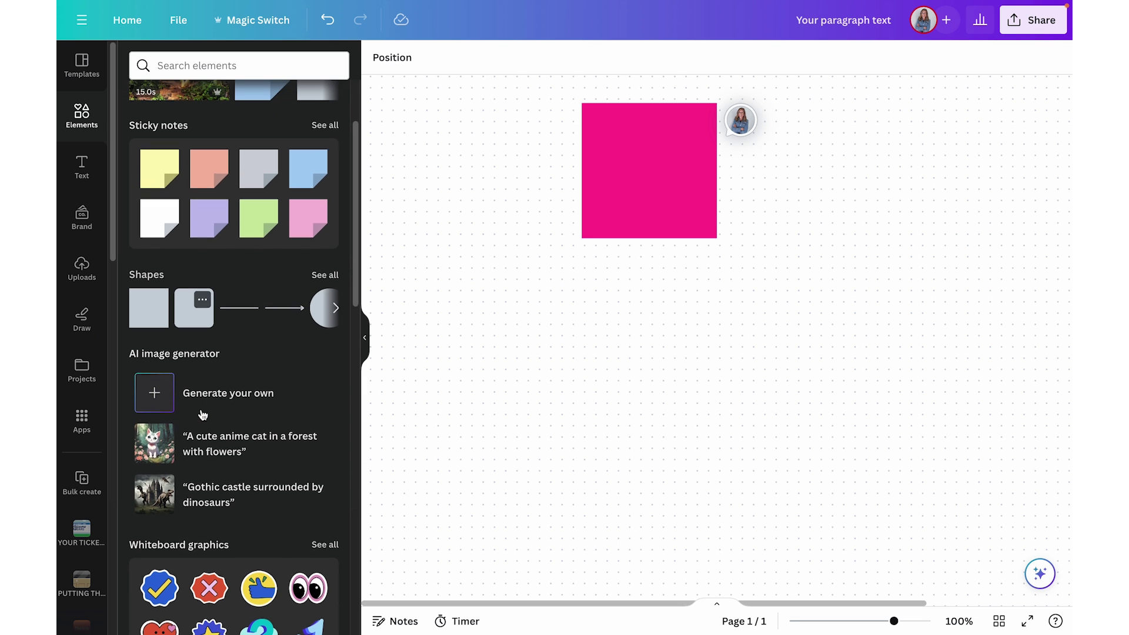
{"action": "scroll", "coordinate": [202, 415], "scroll_direction": "down", "scroll_amount": 4}
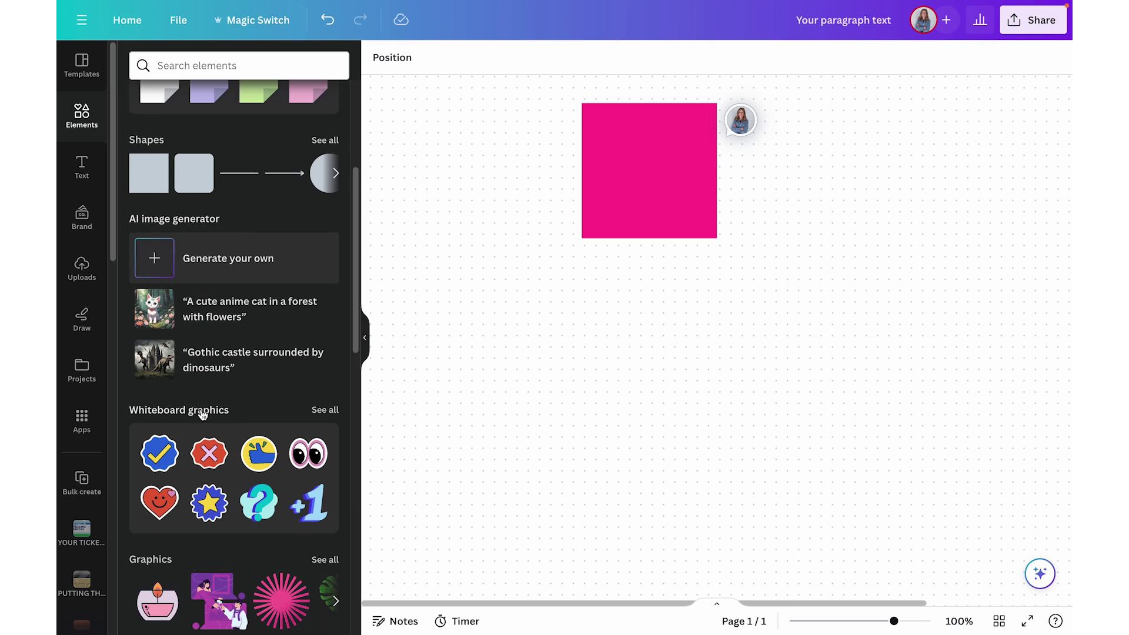
{"action": "left_click", "coordinate": [163, 377]}
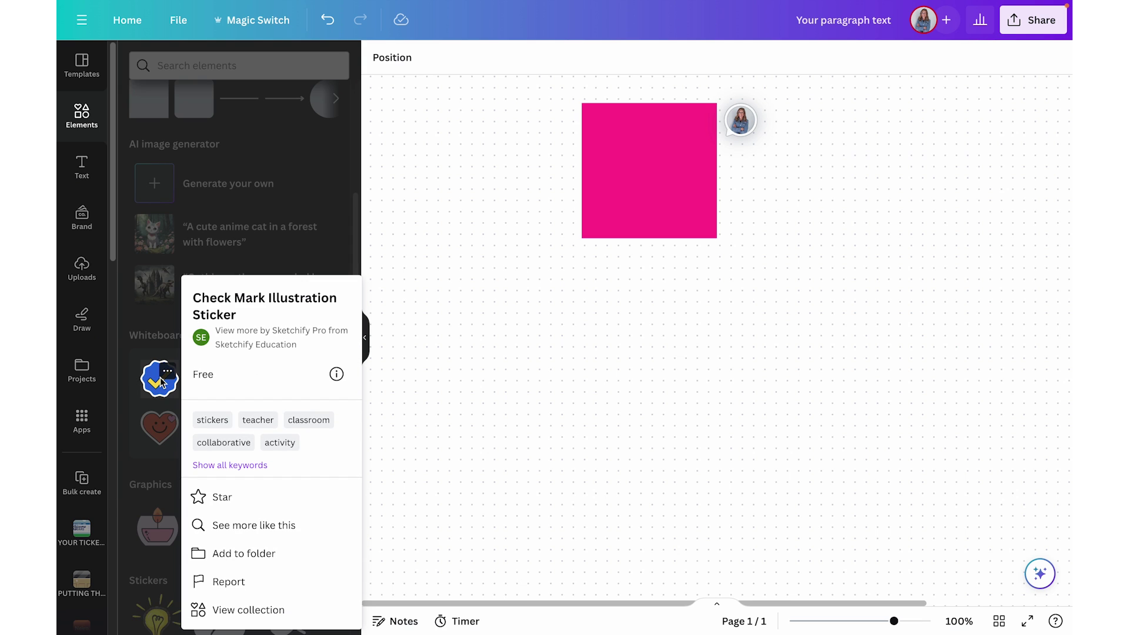
{"action": "left_click", "coordinate": [159, 390]}
{"action": "left_click", "coordinate": [159, 386]}
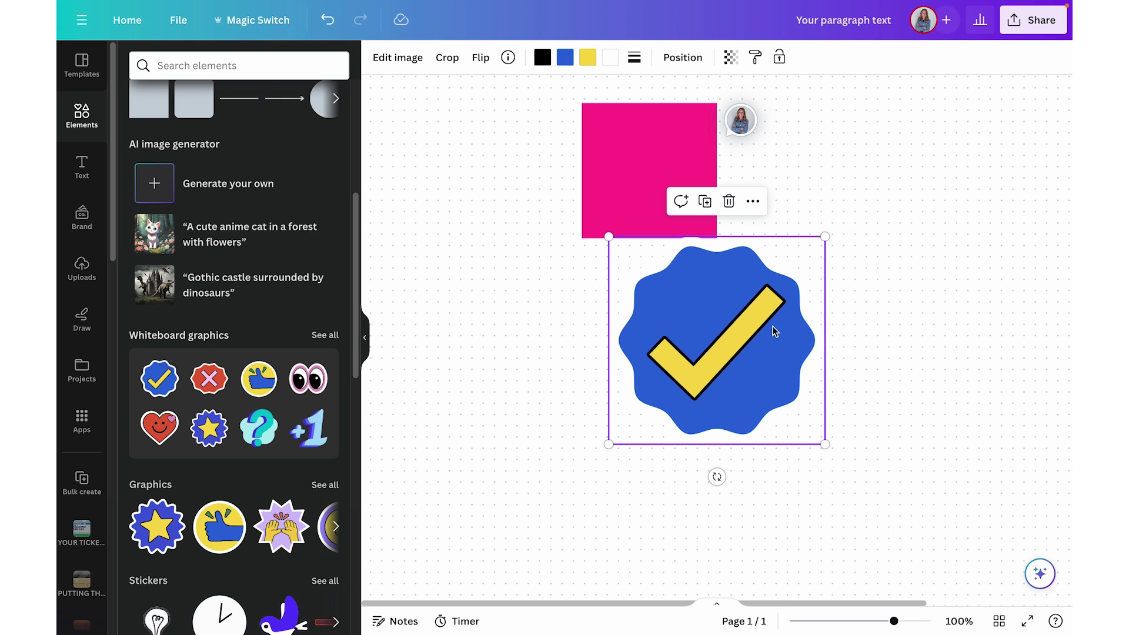
{"action": "left_click_drag", "start_coordinate": [825, 444], "coordinate": [729, 332]}
{"action": "left_click_drag", "start_coordinate": [665, 288], "coordinate": [703, 334]}
{"action": "scroll", "coordinate": [216, 453], "scroll_direction": "down", "scroll_amount": 5}
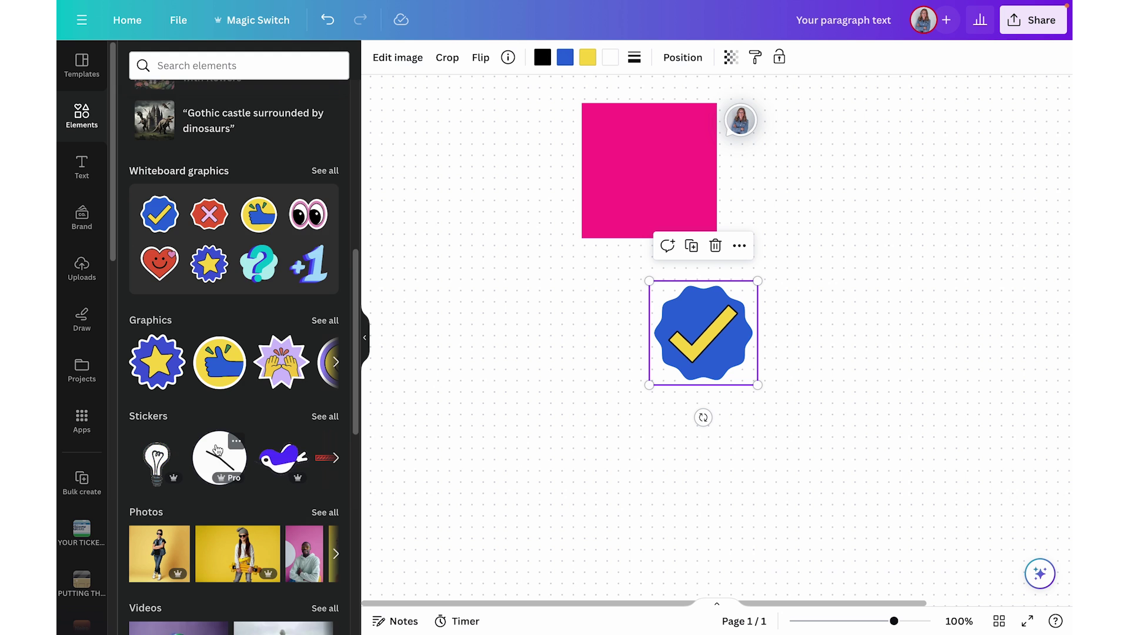
{"action": "scroll", "coordinate": [216, 450], "scroll_direction": "down", "scroll_amount": 3}
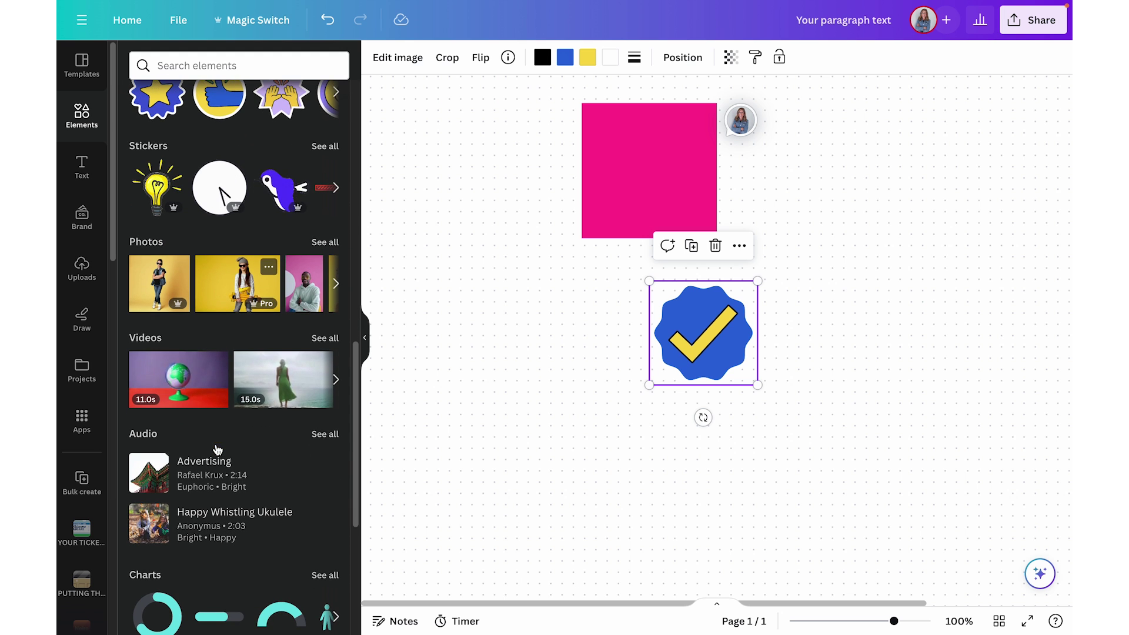
{"action": "scroll", "coordinate": [217, 445], "scroll_direction": "down", "scroll_amount": 1}
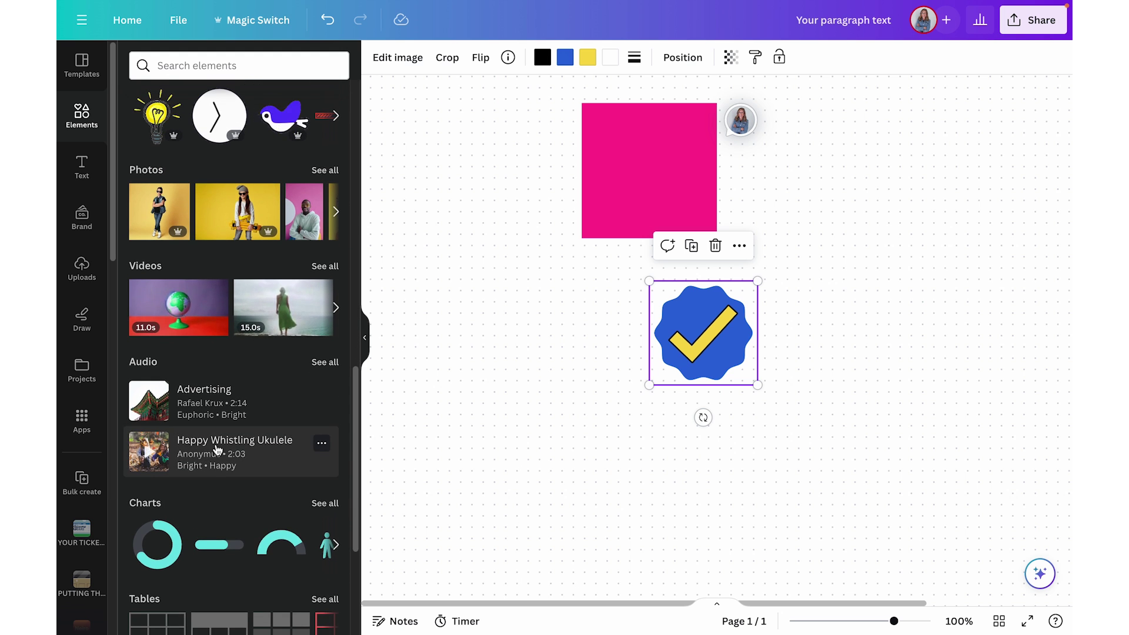
{"action": "scroll", "coordinate": [216, 445], "scroll_direction": "up", "scroll_amount": 10}
{"action": "scroll", "coordinate": [217, 450], "scroll_direction": "up", "scroll_amount": 4}
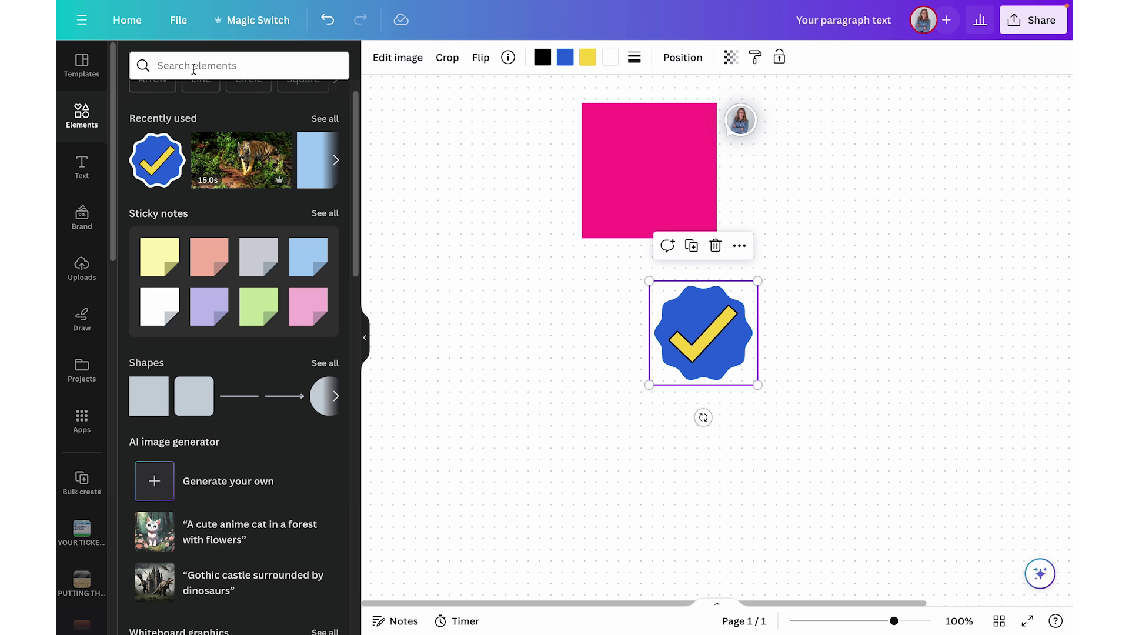
Step: Add the uploaded multiplication chart, shrink it and place it beside the check mark
{"action": "left_click", "coordinate": [81, 269]}
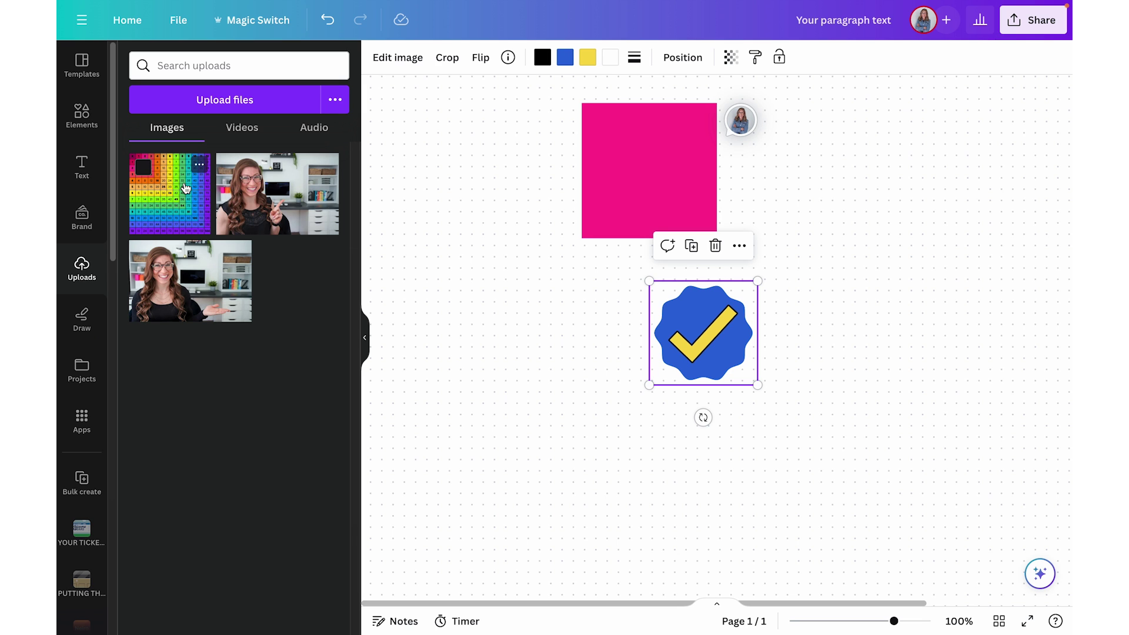
{"action": "left_click", "coordinate": [176, 203]}
{"action": "left_click_drag", "start_coordinate": [732, 356], "coordinate": [971, 305]}
{"action": "left_click_drag", "start_coordinate": [773, 467], "coordinate": [923, 277]}
{"action": "left_click_drag", "start_coordinate": [1015, 206], "coordinate": [821, 259]}
Step: Select the chart and check mark together and delete them
{"action": "left_click", "coordinate": [972, 294]}
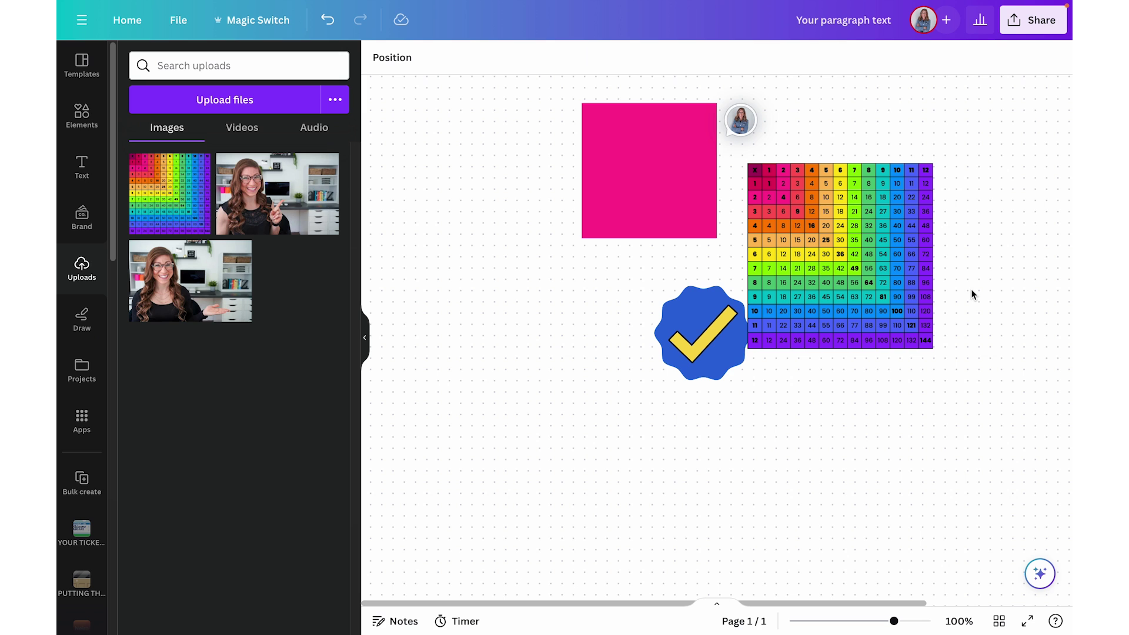
{"action": "left_click_drag", "start_coordinate": [996, 314], "coordinate": [703, 325]}
{"action": "key", "text": "Delete"}
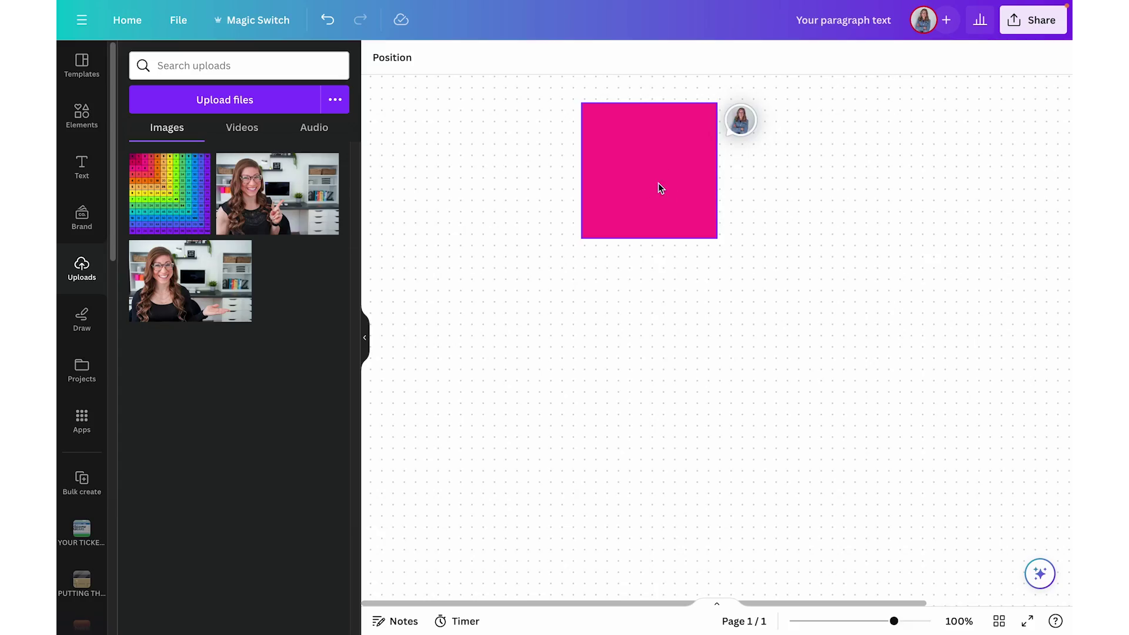
{"action": "left_click", "coordinate": [658, 182]}
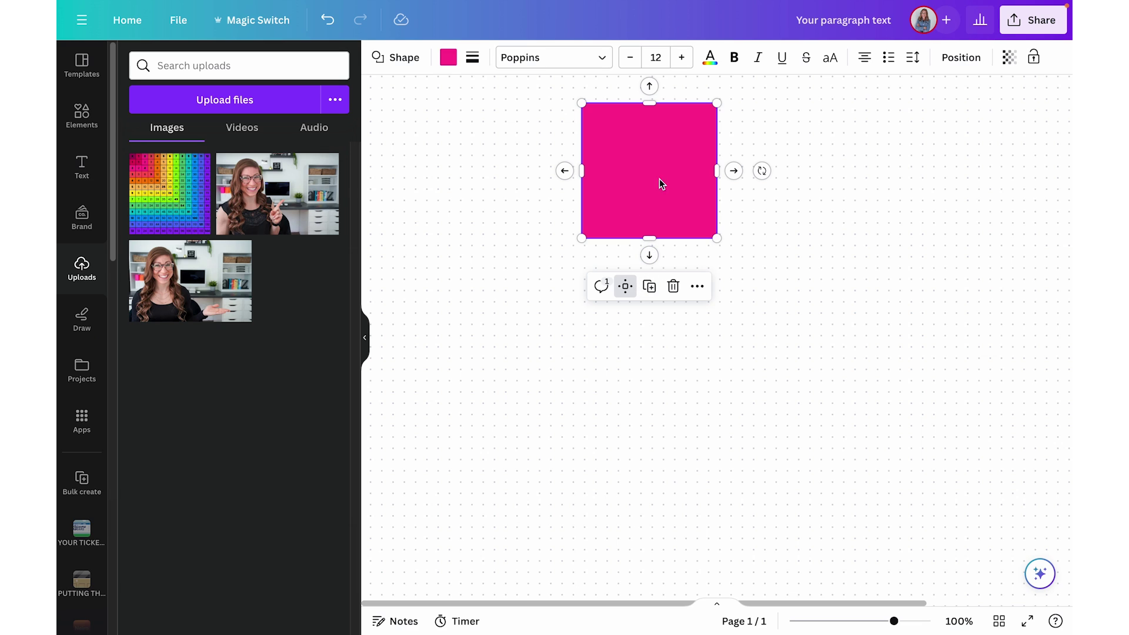
Step: Enable Quick Flow for the pink square from its more-options menu
{"action": "left_click", "coordinate": [626, 288]}
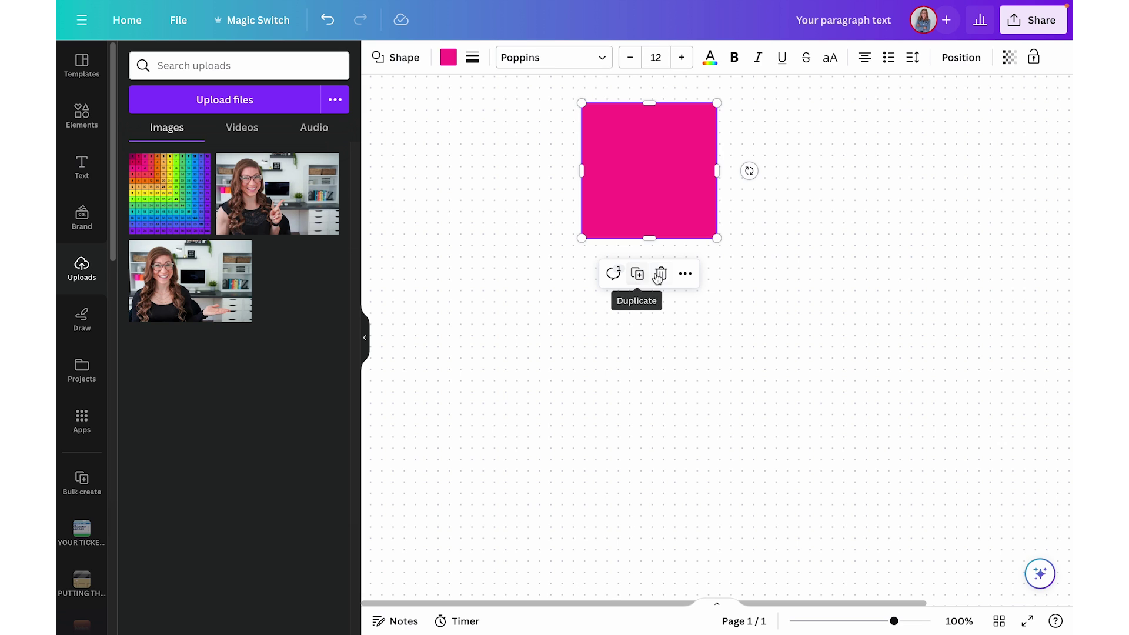
{"action": "left_click", "coordinate": [688, 276]}
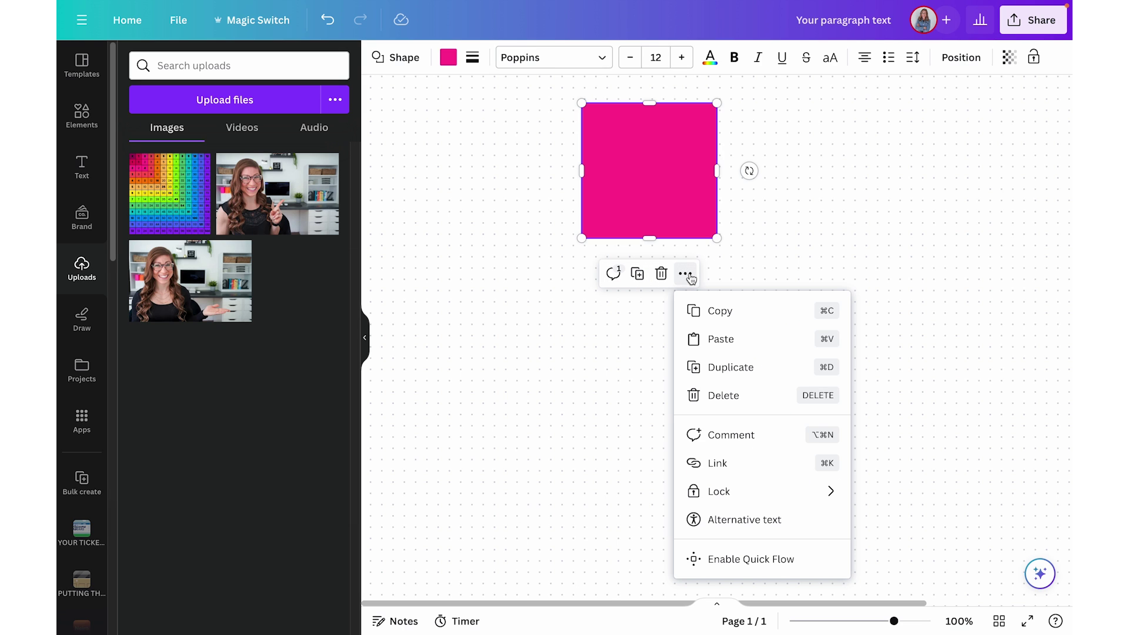
{"action": "left_click", "coordinate": [749, 562]}
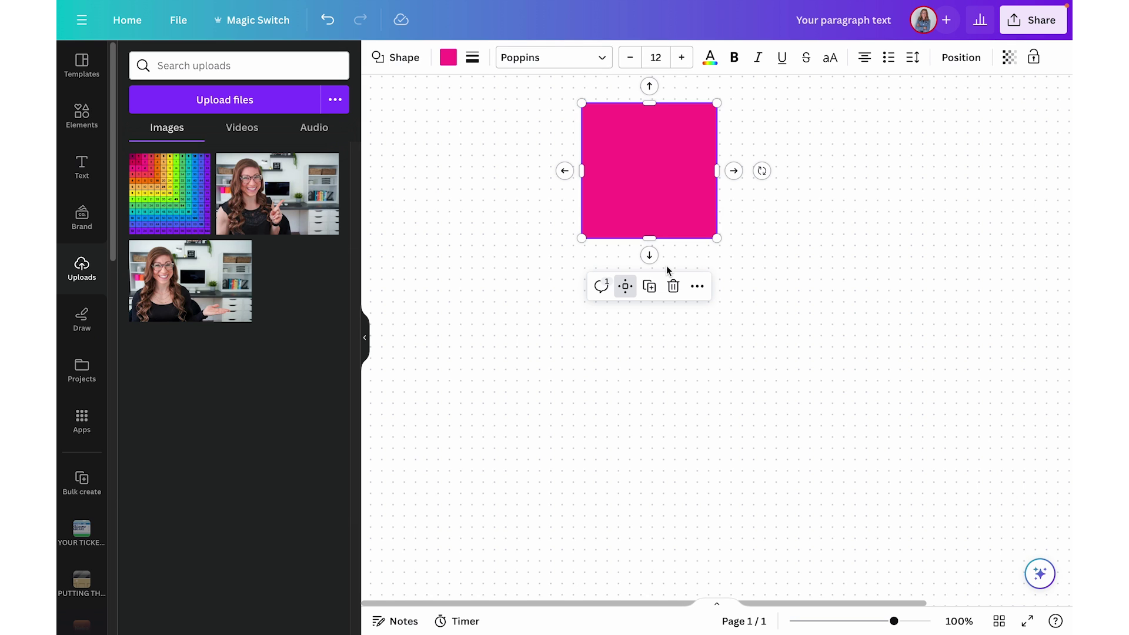
Step: Create a connected copy of the pink square to the right and select the connector
{"action": "left_click", "coordinate": [735, 171]}
{"action": "left_click", "coordinate": [732, 171]}
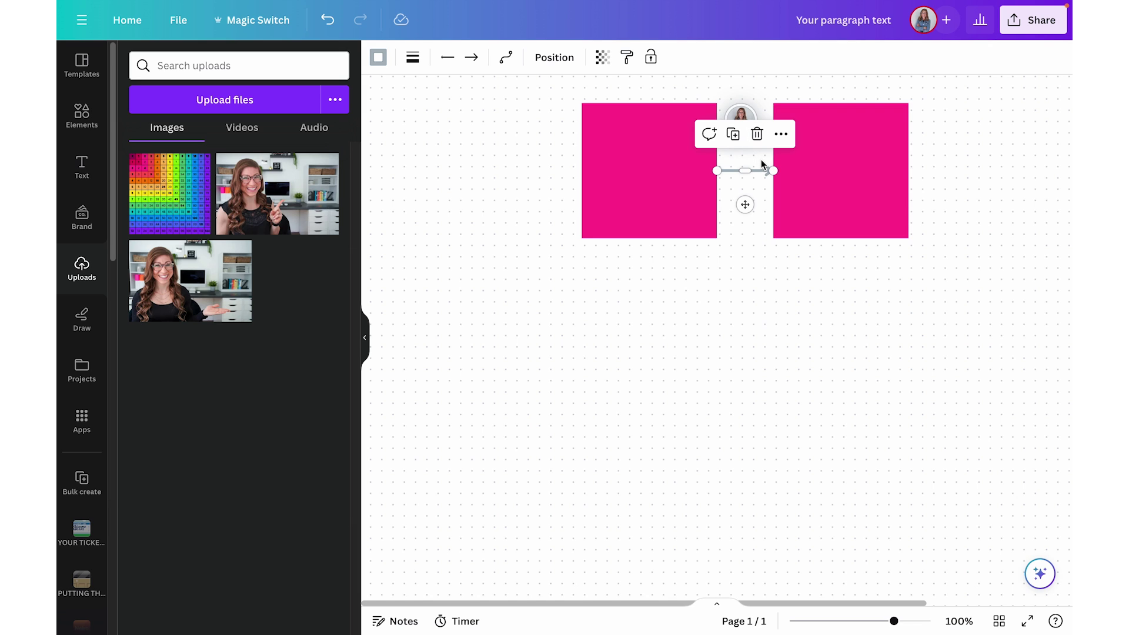
{"action": "left_click", "coordinate": [757, 134]}
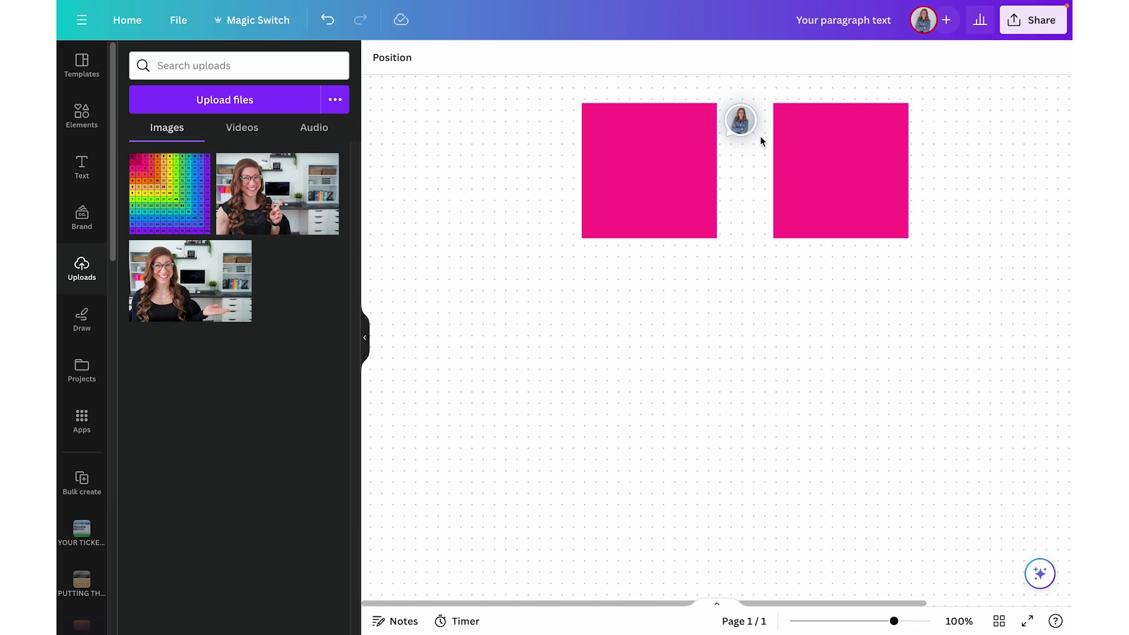
{"action": "key", "text": "ctrl+z"}
{"action": "left_click", "coordinate": [759, 171]}
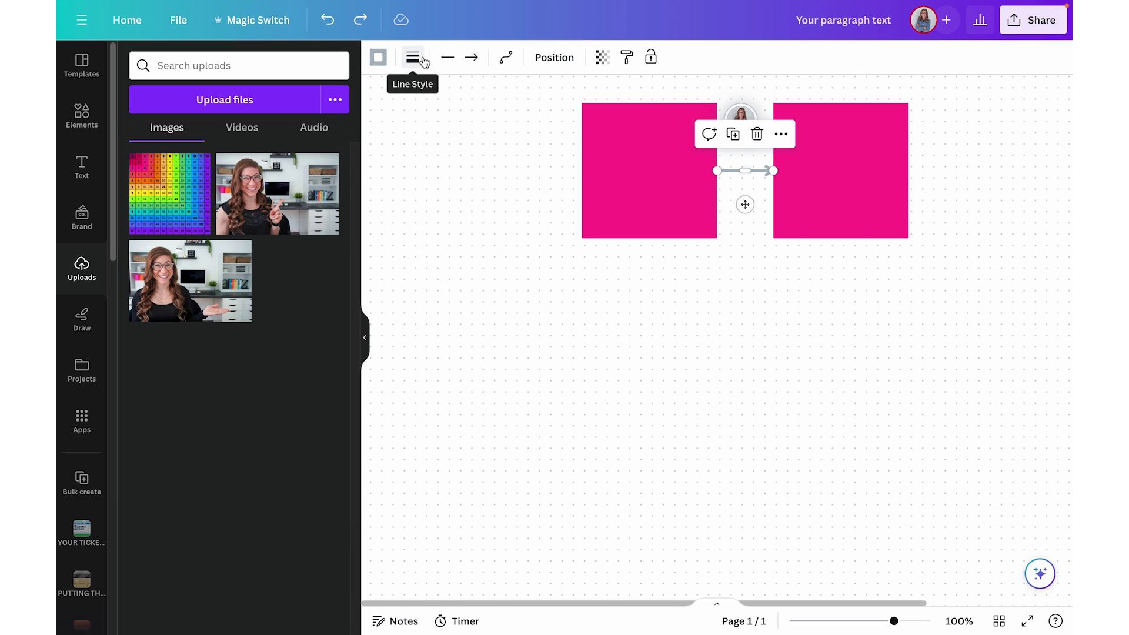
Step: Make the connector black with a filled dot line ending
{"action": "left_click", "coordinate": [378, 57]}
{"action": "left_click", "coordinate": [175, 248]}
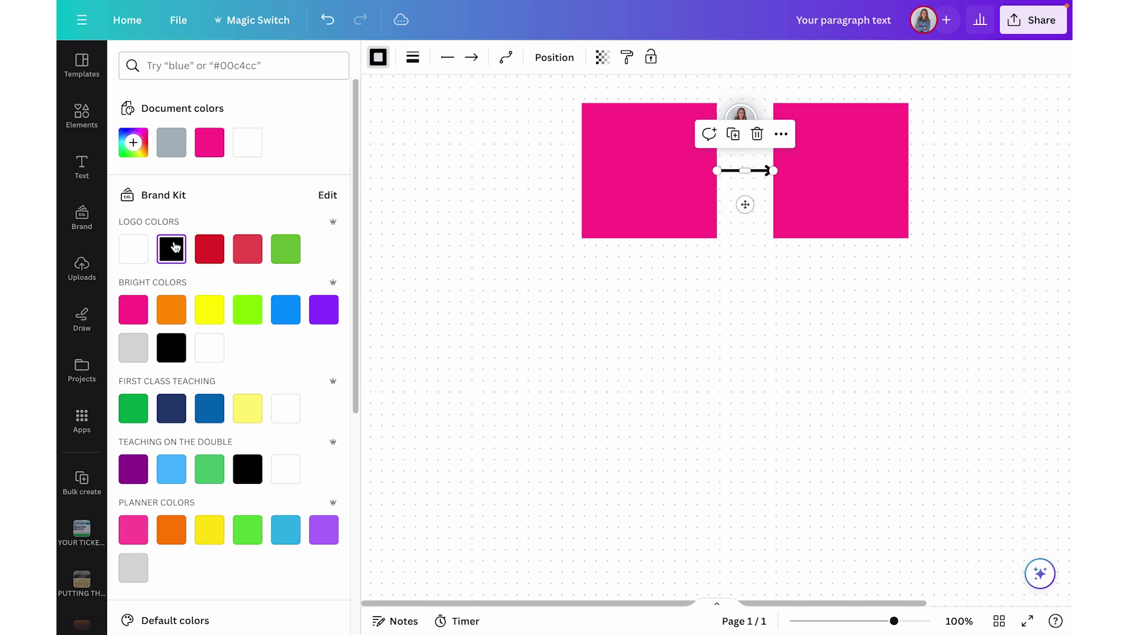
{"action": "left_click", "coordinate": [473, 57]}
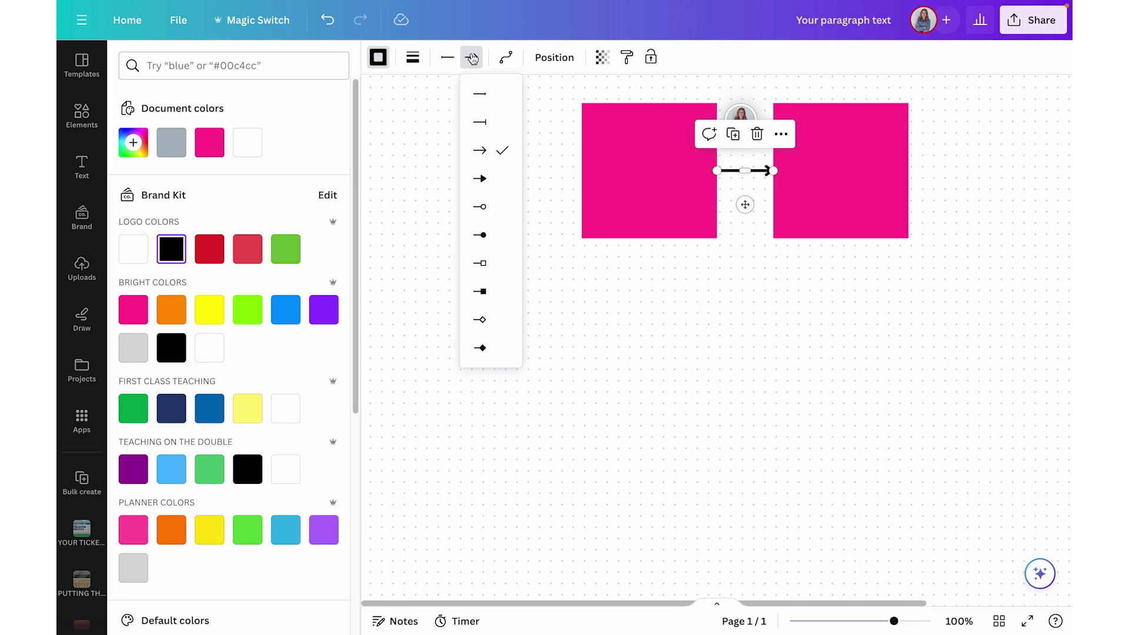
{"action": "left_click", "coordinate": [487, 238]}
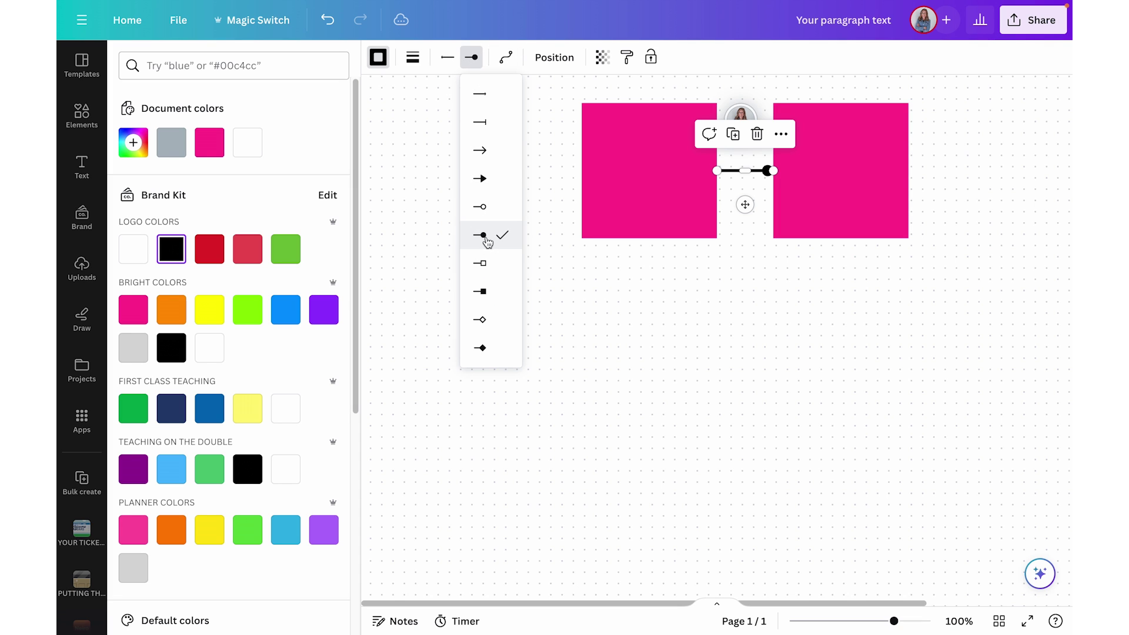
{"action": "left_click", "coordinate": [471, 57]}
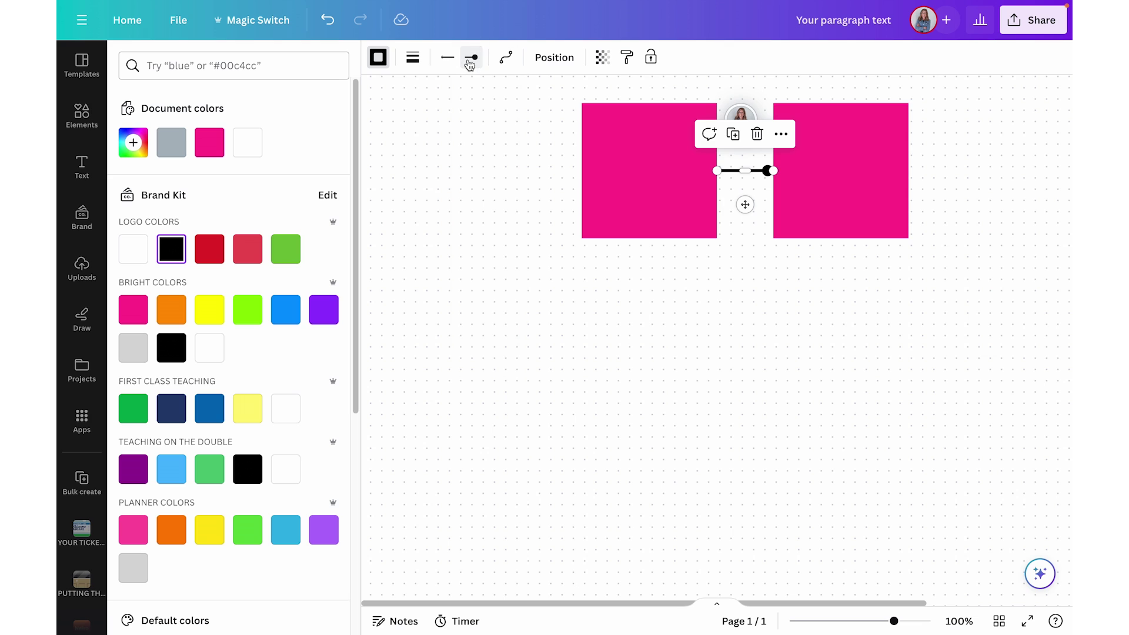
{"action": "key", "text": "Escape"}
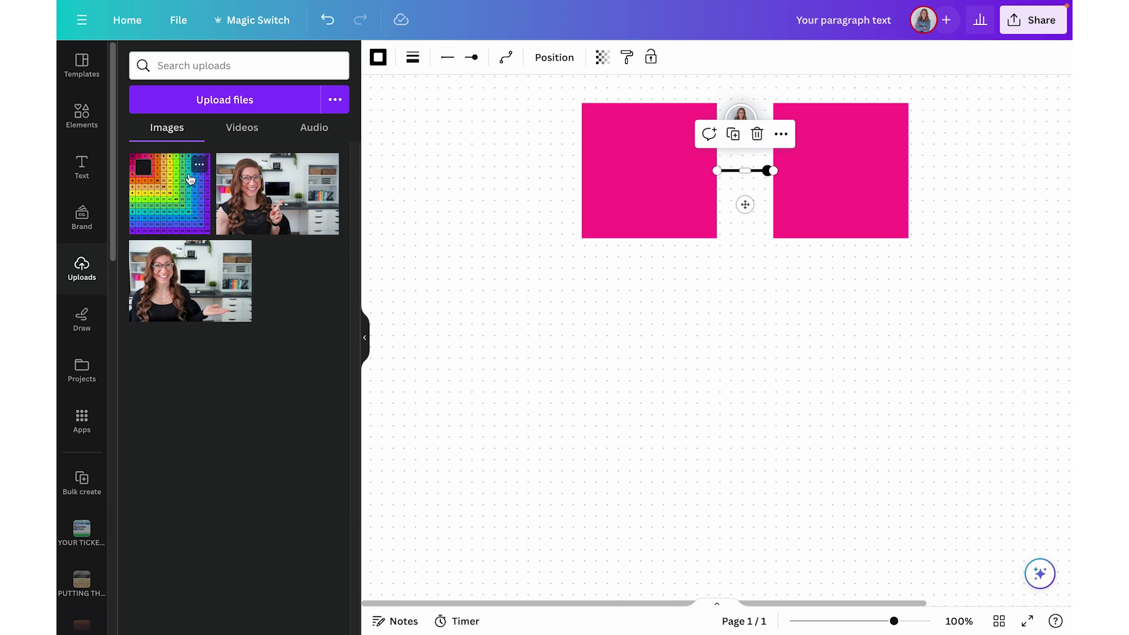
Step: Add a yellow sticky note from Elements and place it below the pink squares
{"action": "left_click", "coordinate": [70, 118]}
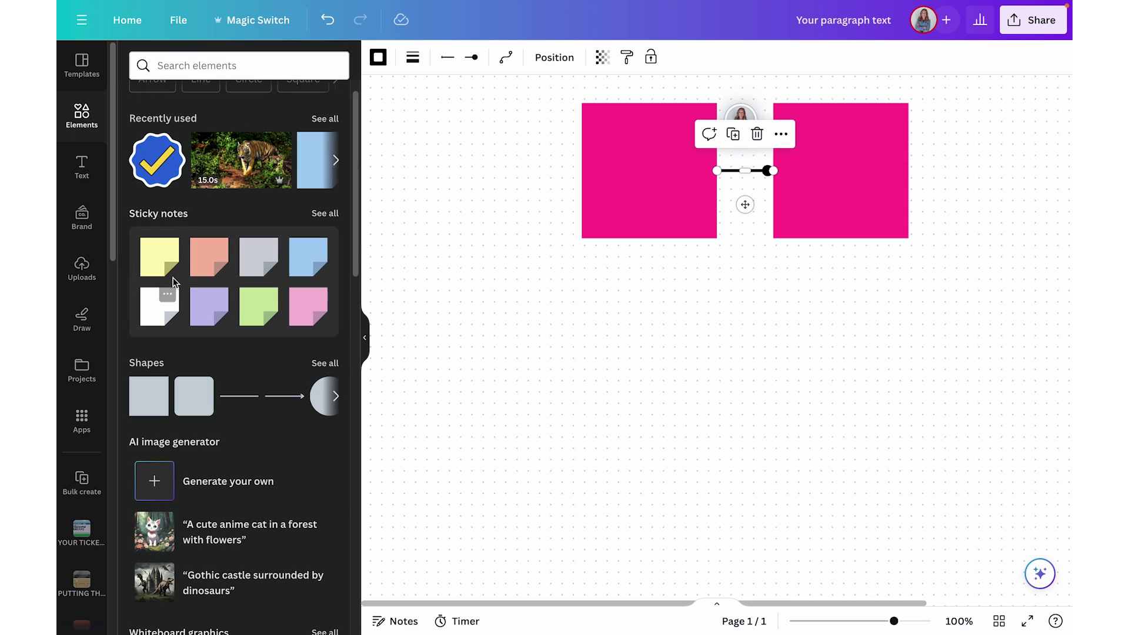
{"action": "left_click", "coordinate": [164, 251]}
{"action": "left_click", "coordinate": [158, 263]}
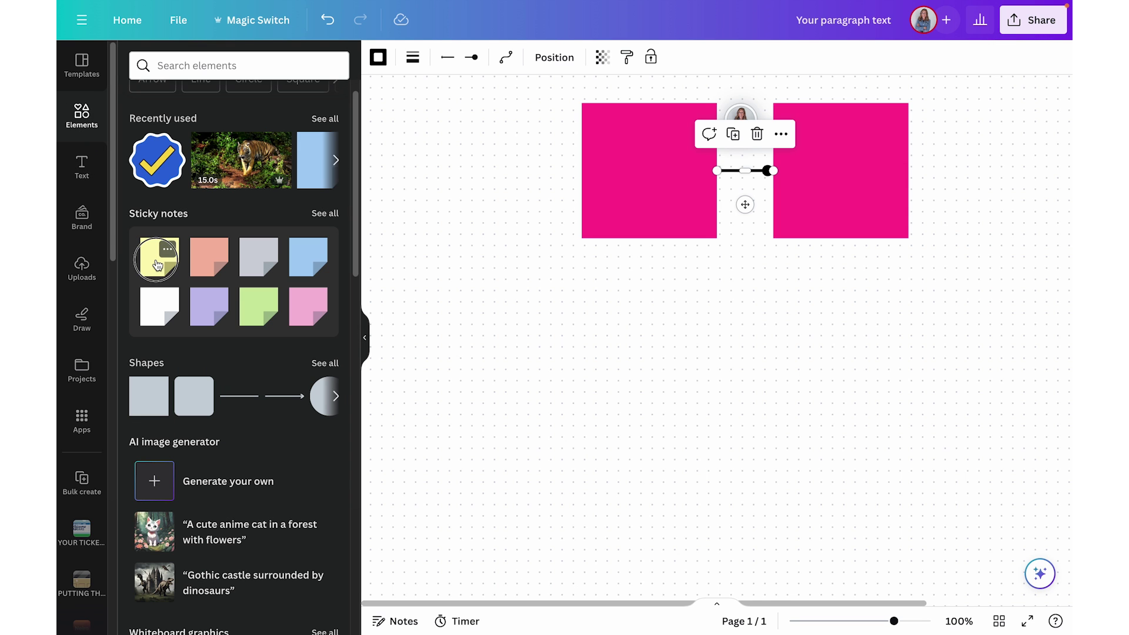
{"action": "left_click_drag", "start_coordinate": [752, 325], "coordinate": [685, 392]}
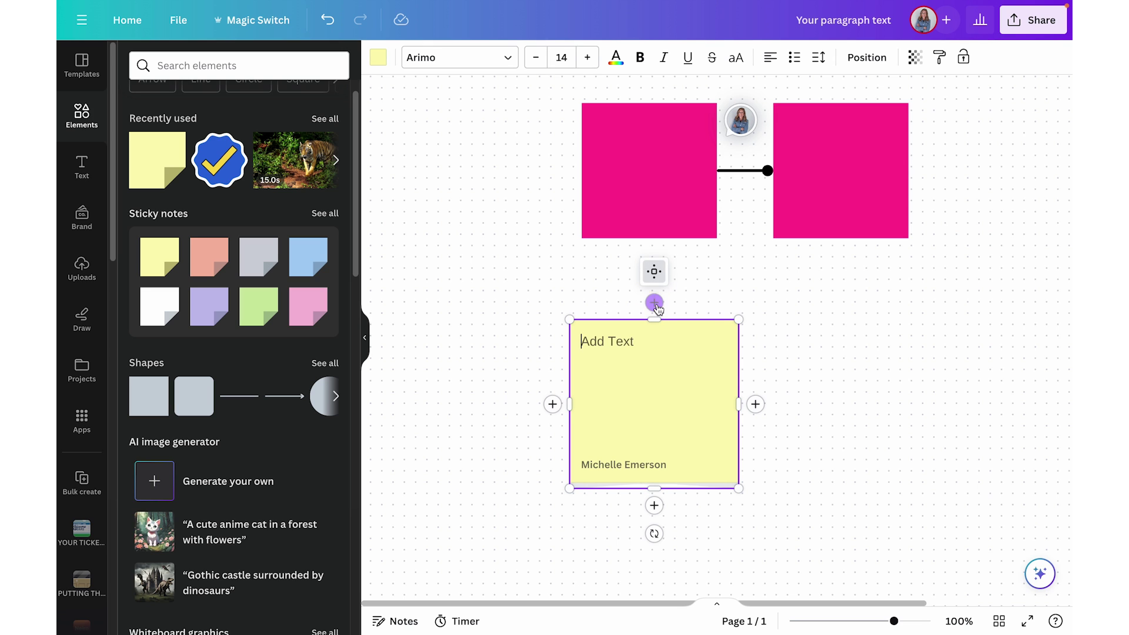
Step: Add two more yellow sticky notes in a row to its right
{"action": "left_click", "coordinate": [756, 405]}
{"action": "left_click", "coordinate": [710, 411]}
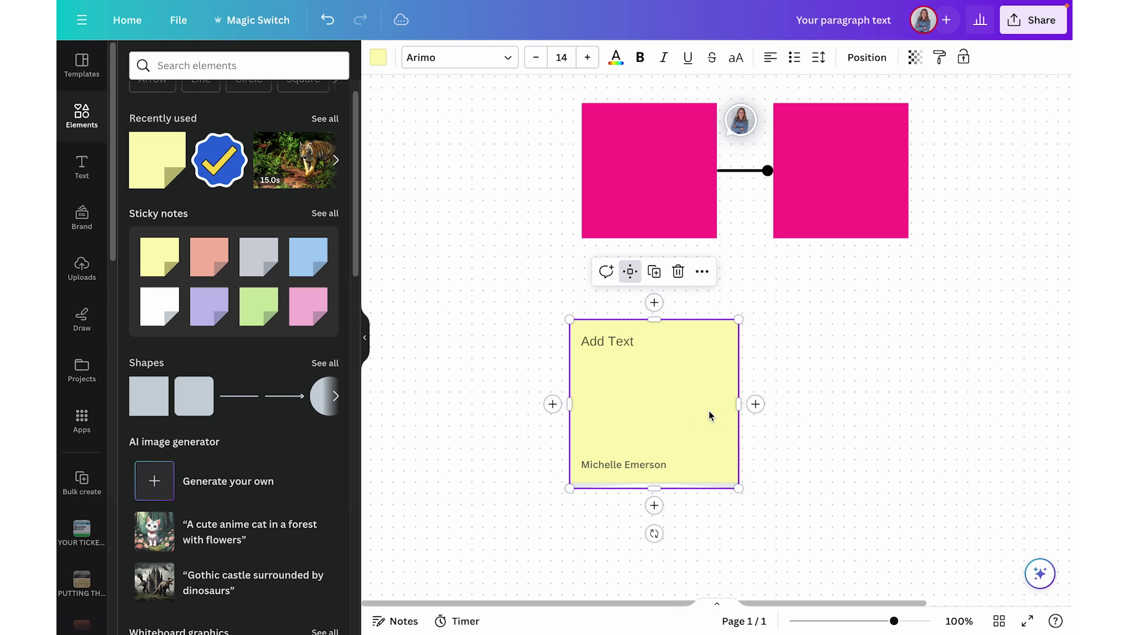
{"action": "left_click", "coordinate": [756, 404]}
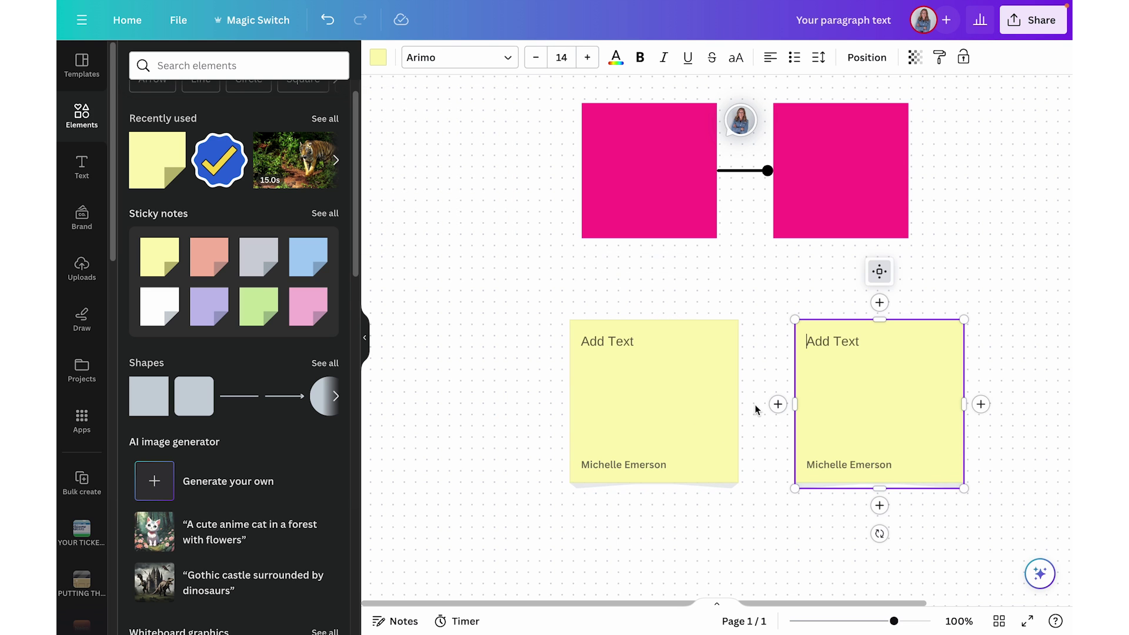
{"action": "left_click", "coordinate": [981, 404]}
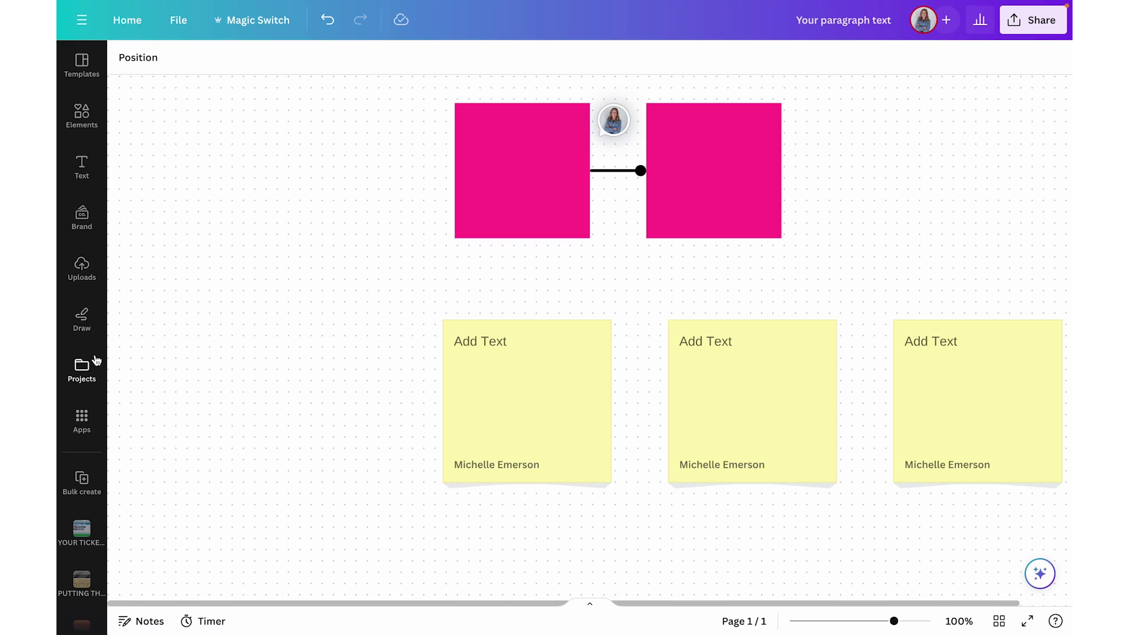
Step: Set the marker pen to bright green, weight 25, and zigzag across the first sticky note
{"action": "left_click", "coordinate": [83, 325]}
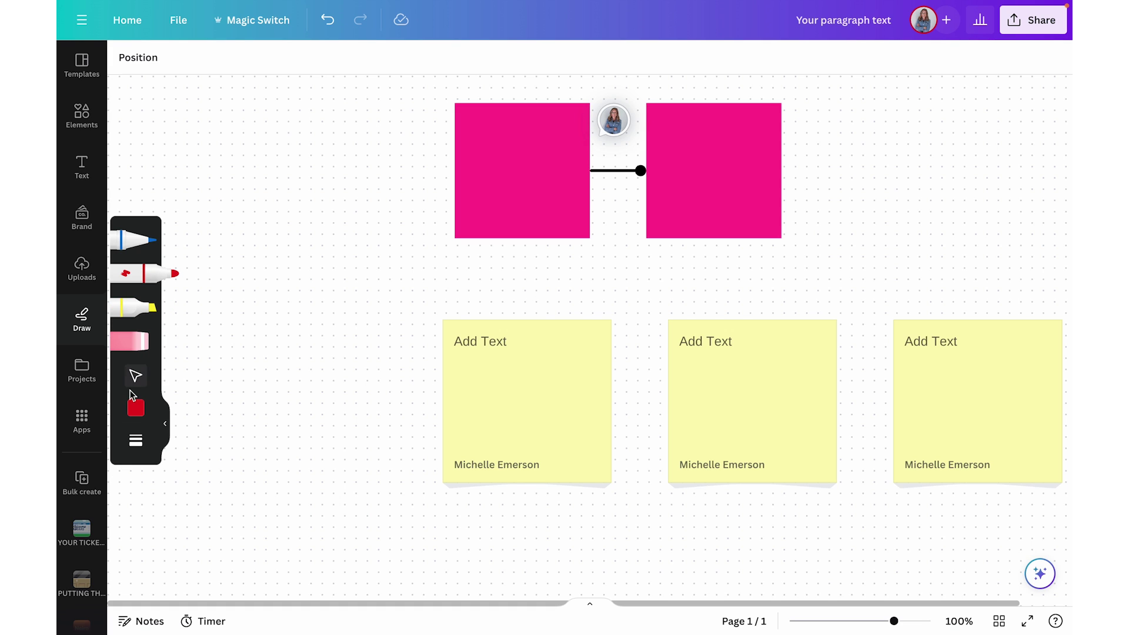
{"action": "left_click", "coordinate": [136, 410]}
{"action": "left_click", "coordinate": [306, 546]}
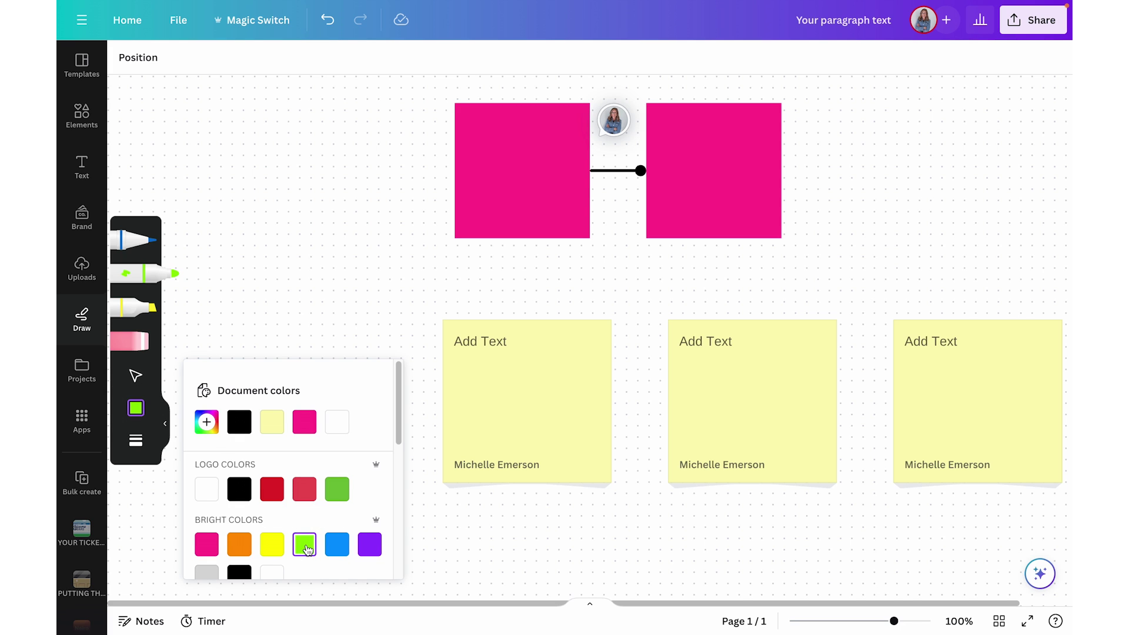
{"action": "left_click", "coordinate": [138, 449]}
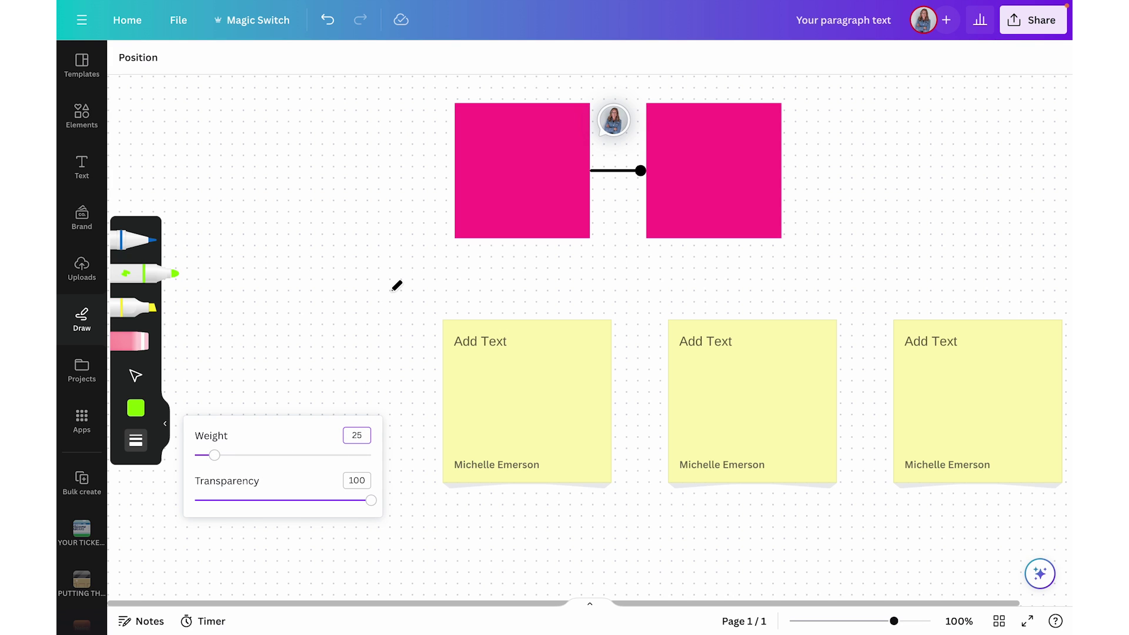
{"action": "mouse_move", "coordinate": [275, 275]}
{"action": "left_mouse_down"}
{"action": "mouse_move", "coordinate": [330, 255]}
{"action": "mouse_move", "coordinate": [371, 365]}
{"action": "mouse_move", "coordinate": [494, 442]}
{"action": "left_mouse_up"}
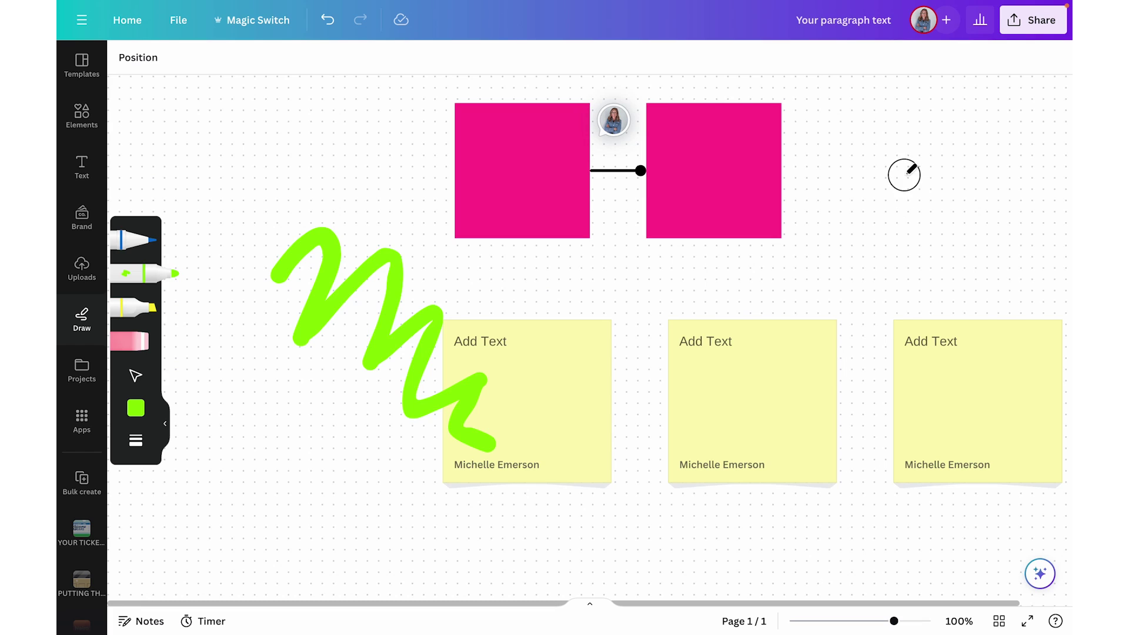
Step: Draw a green circle right of the squares and a triangle at upper left, then open Projects
{"action": "mouse_move", "coordinate": [904, 175]}
{"action": "left_mouse_down"}
{"action": "mouse_move", "coordinate": [873, 280]}
{"action": "mouse_move", "coordinate": [968, 227]}
{"action": "mouse_move", "coordinate": [947, 190]}
{"action": "mouse_move", "coordinate": [908, 175]}
{"action": "left_mouse_up"}
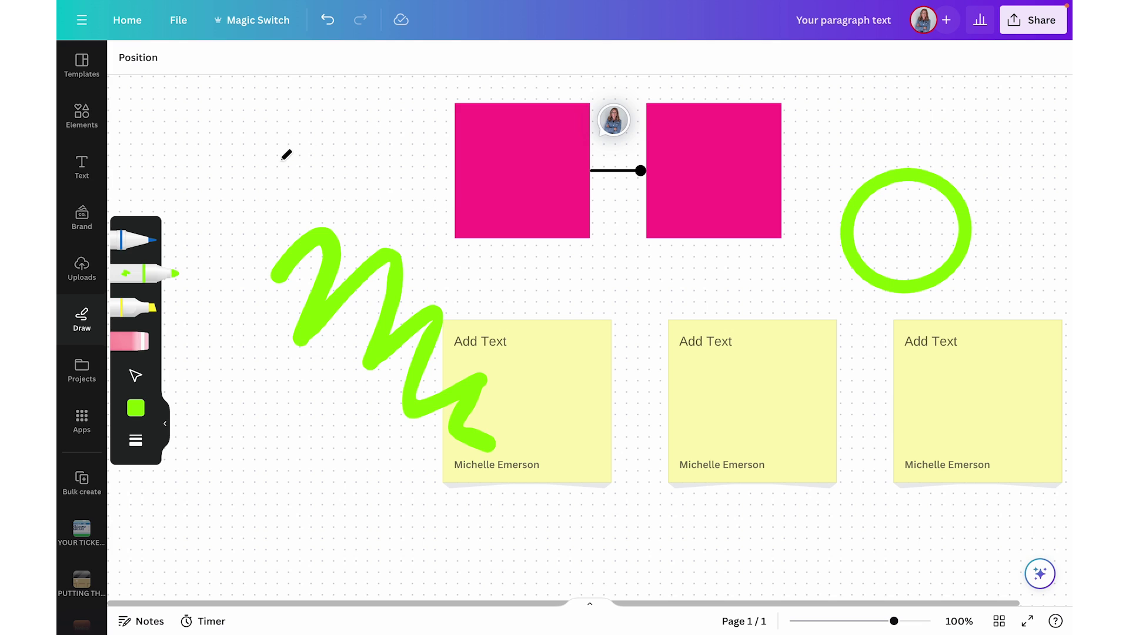
{"action": "mouse_move", "coordinate": [277, 172]}
{"action": "left_mouse_down"}
{"action": "mouse_move", "coordinate": [295, 93]}
{"action": "mouse_move", "coordinate": [354, 171]}
{"action": "mouse_move", "coordinate": [277, 175]}
{"action": "left_mouse_up"}
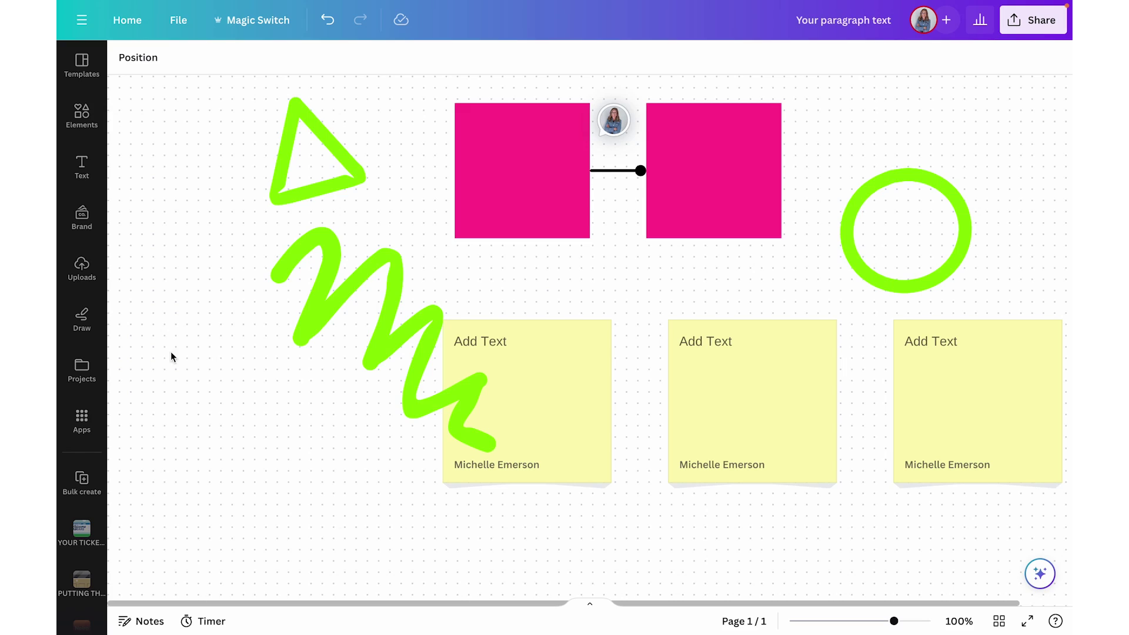
{"action": "left_click", "coordinate": [81, 370]}
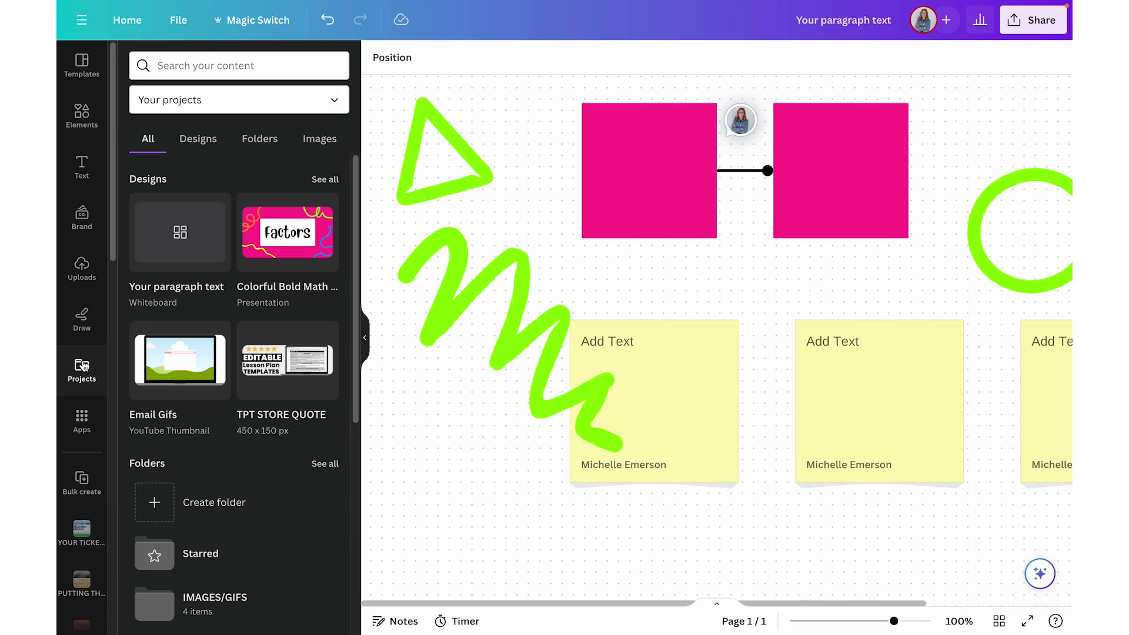
Step: Embed the Colorful Bold Math Factors design onto the whiteboard and deselect it
{"action": "left_click", "coordinate": [296, 242]}
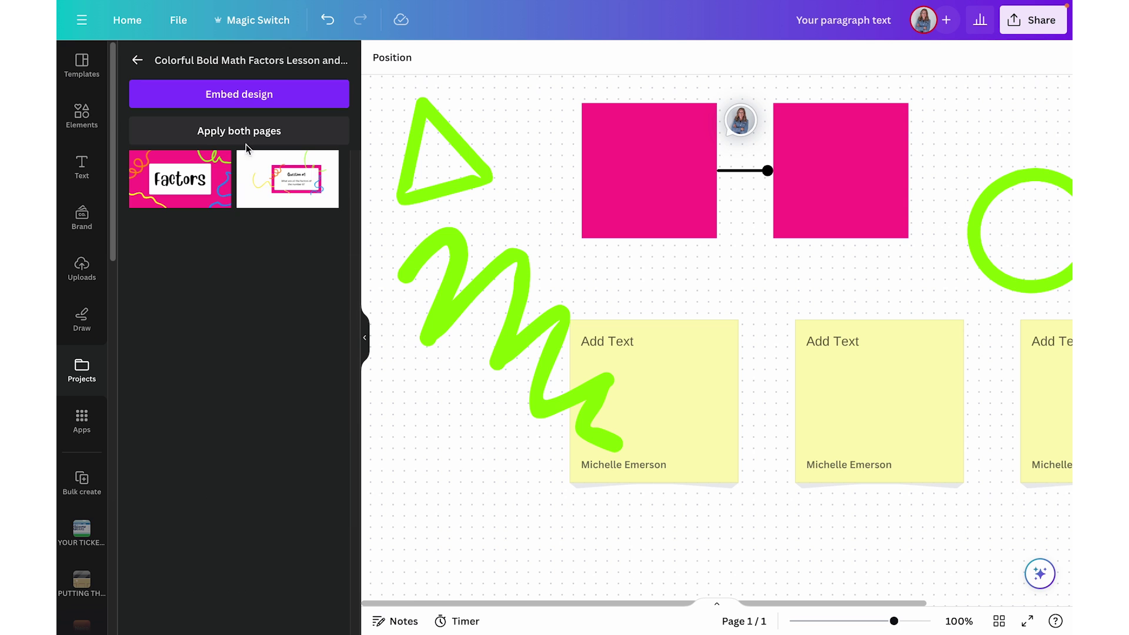
{"action": "left_click", "coordinate": [169, 200]}
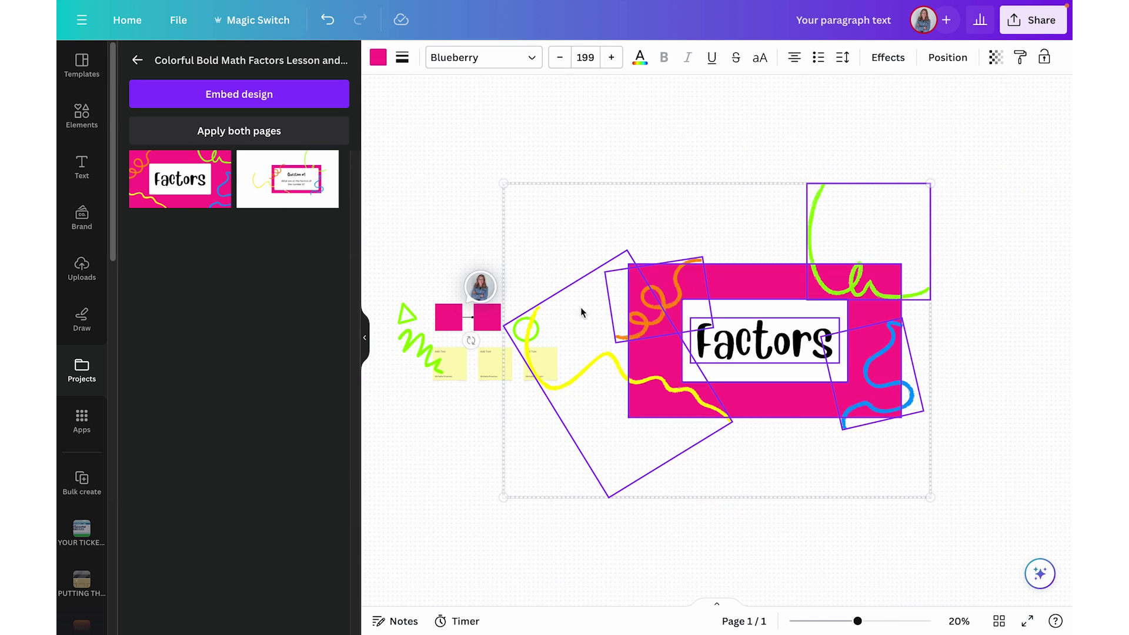
{"action": "left_click", "coordinate": [985, 368]}
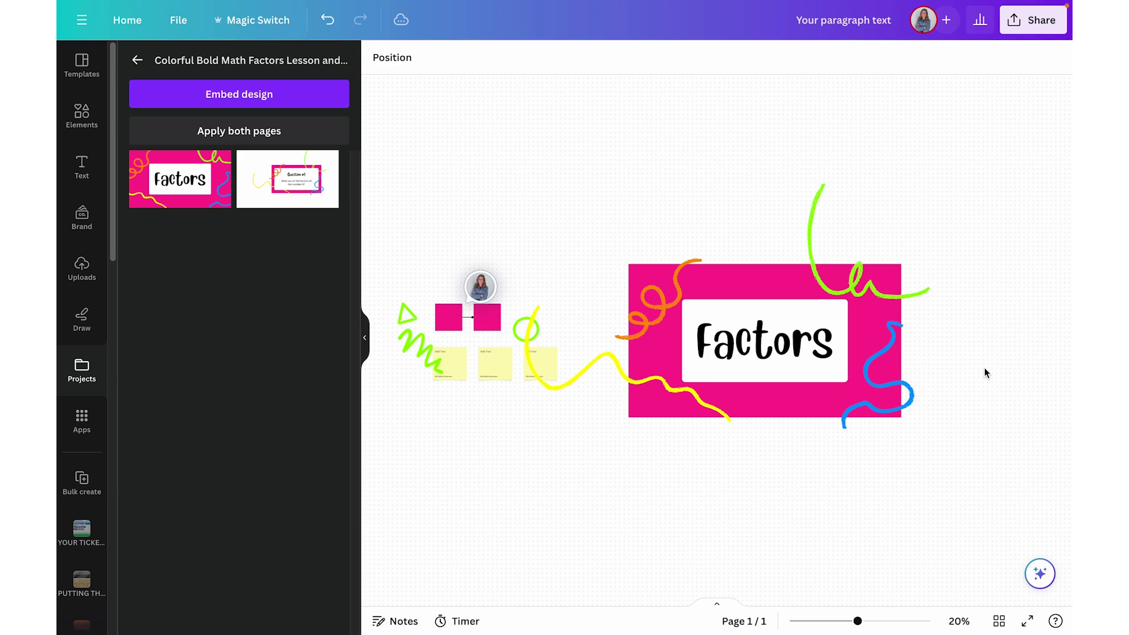